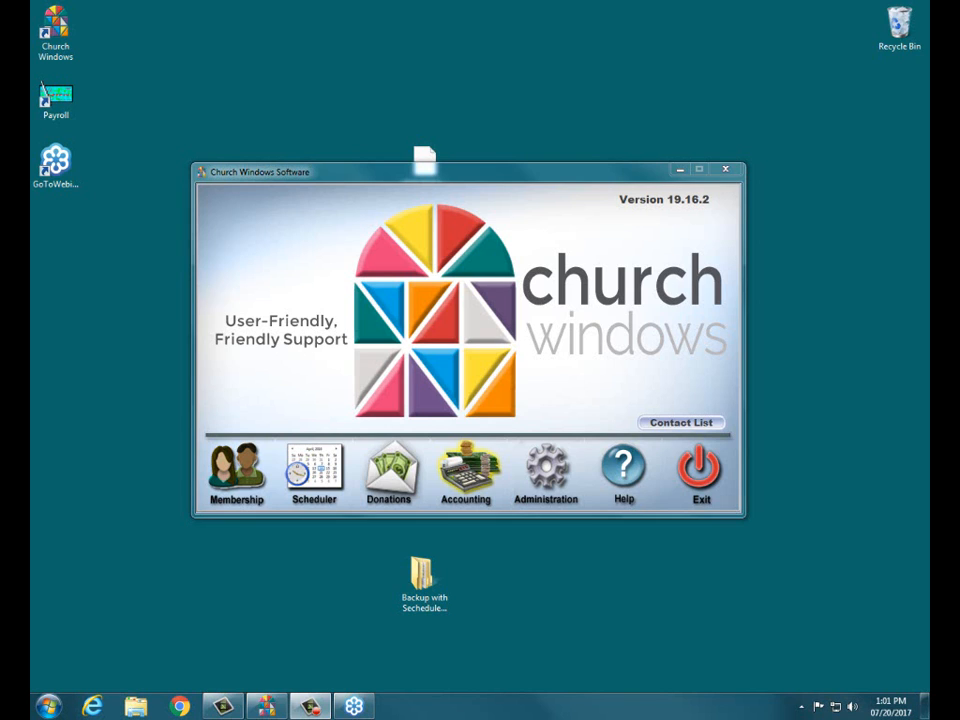
Start entering bills in the Accounting module and choose American Electric Power as the vendor.
click(462, 490)
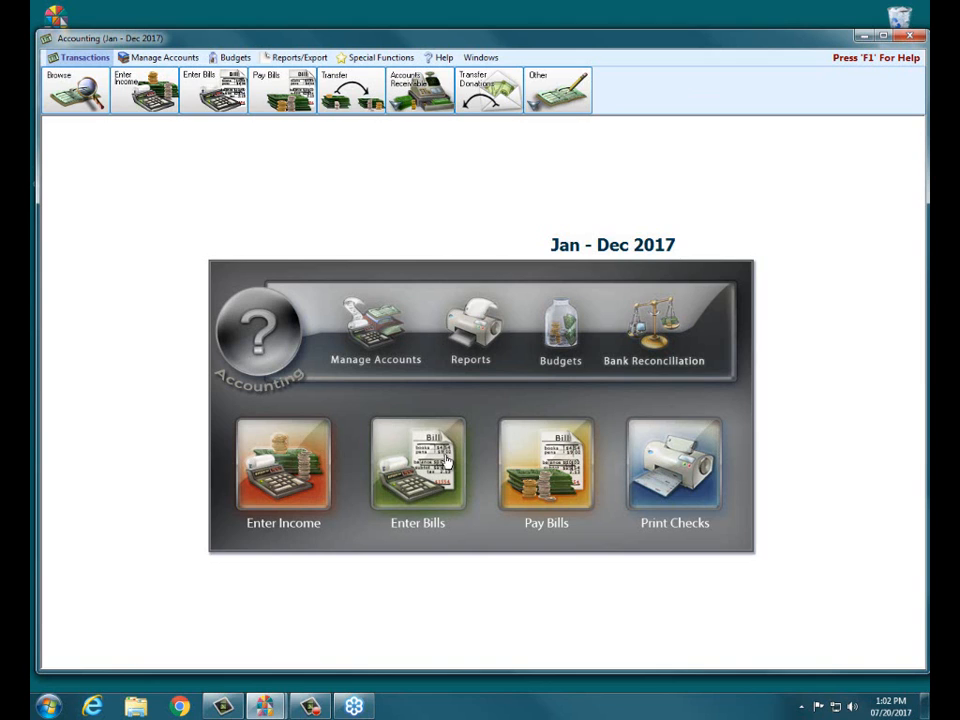
click(447, 460)
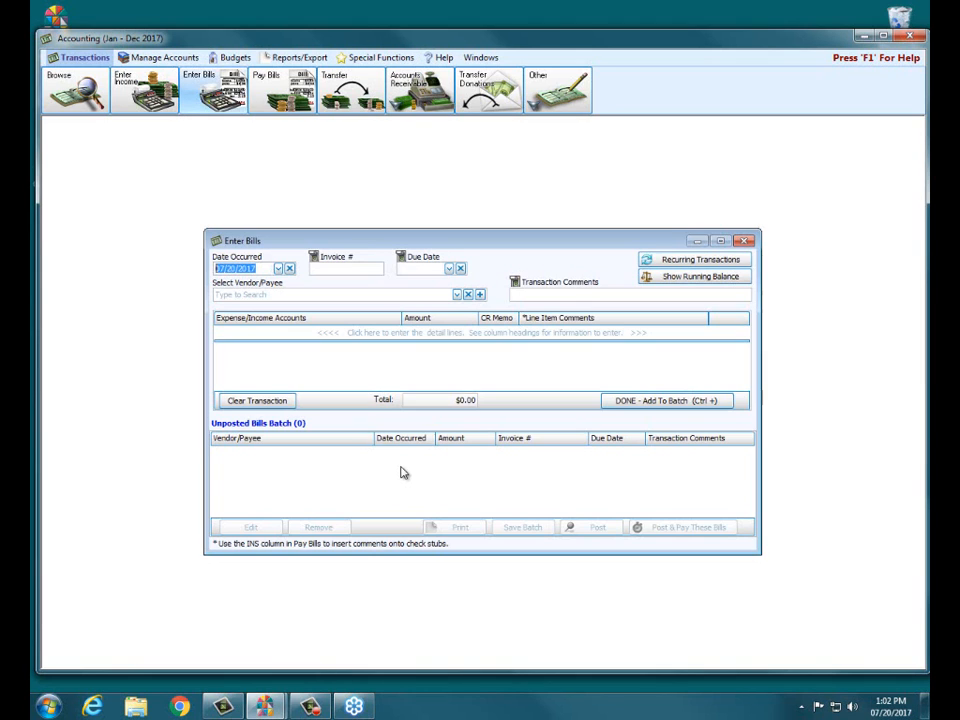
click(278, 294)
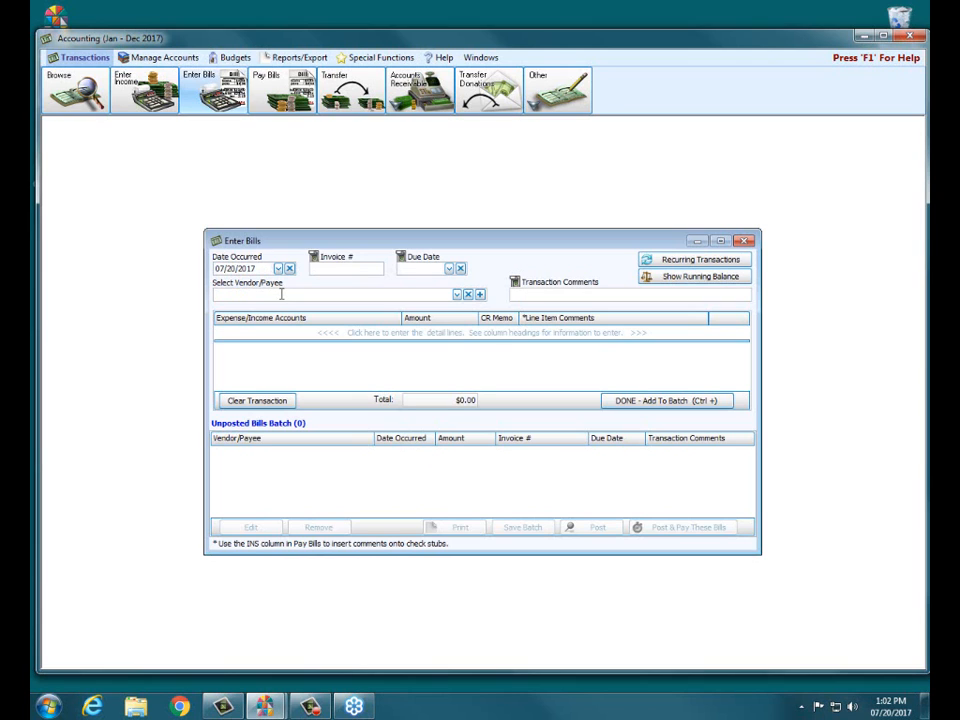
text(amer)
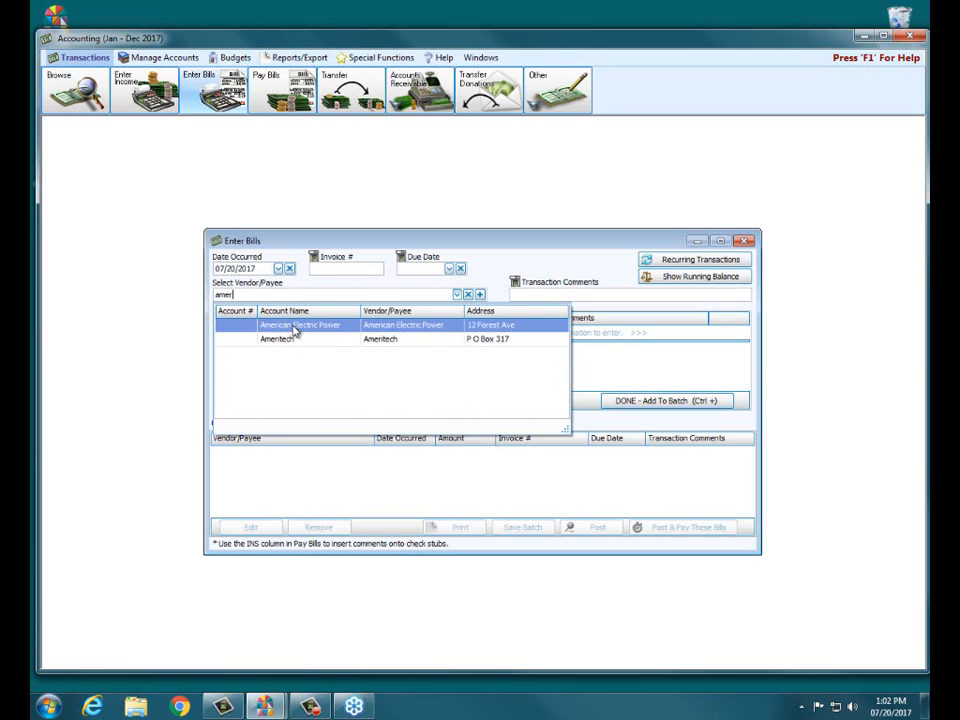
click(295, 326)
Charge 125.00 to the 5.10.900 Rental Electric account and add the bill to the batch.
click(286, 330)
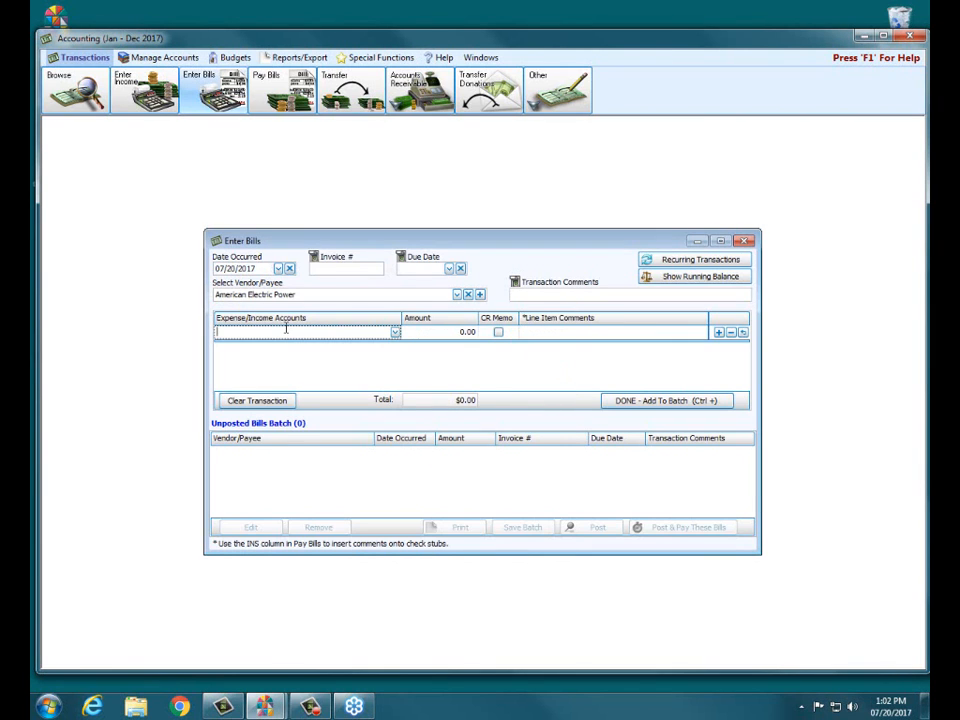
text(rent)
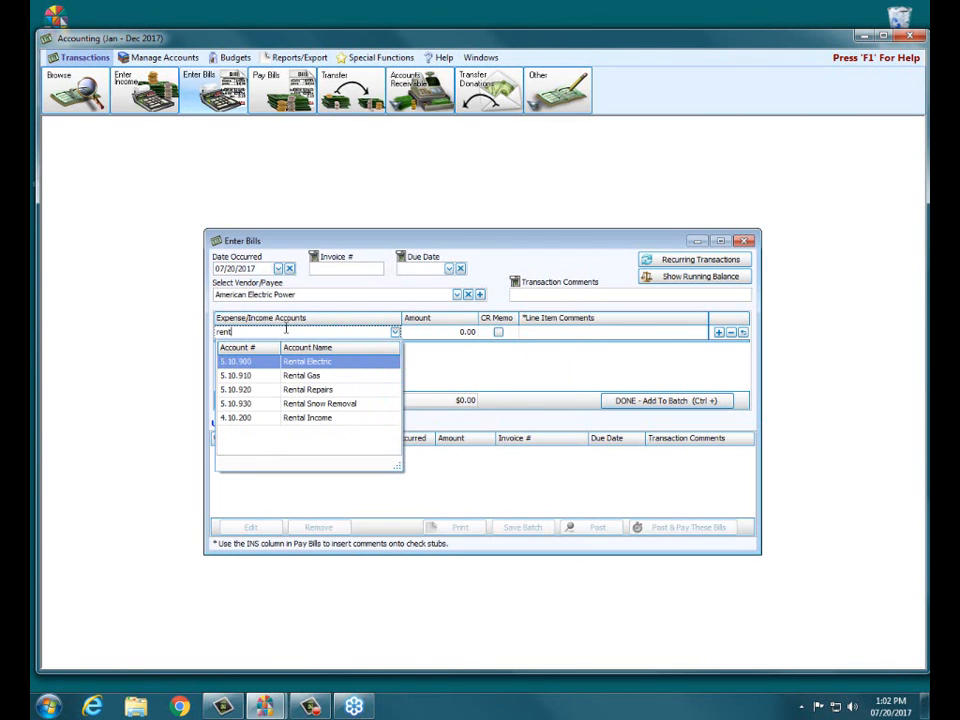
key(Return)
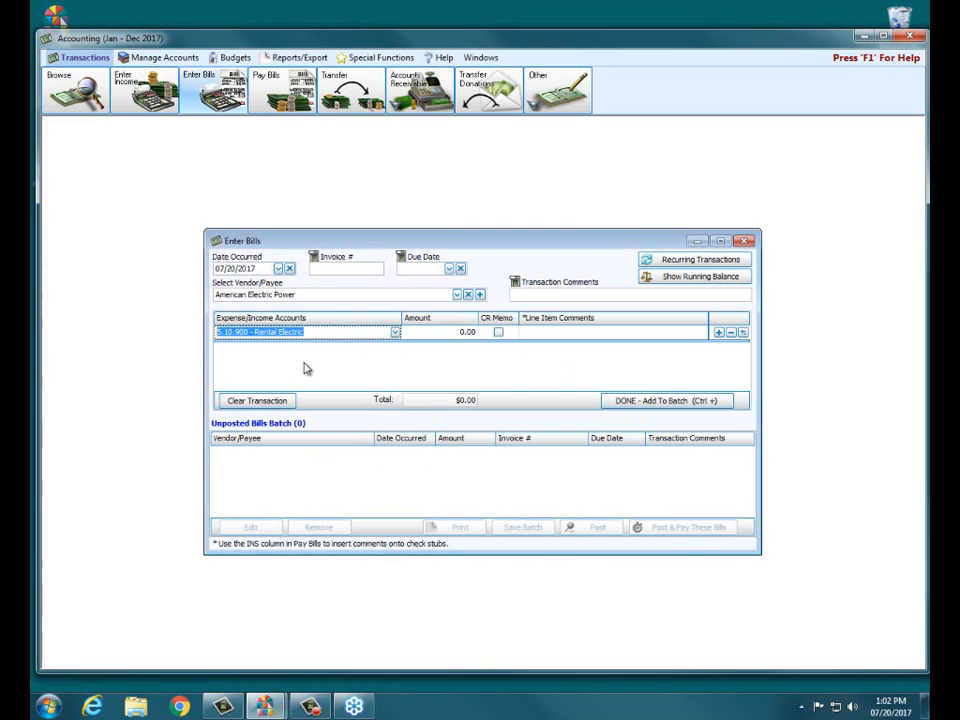
click(447, 332)
text(125.)
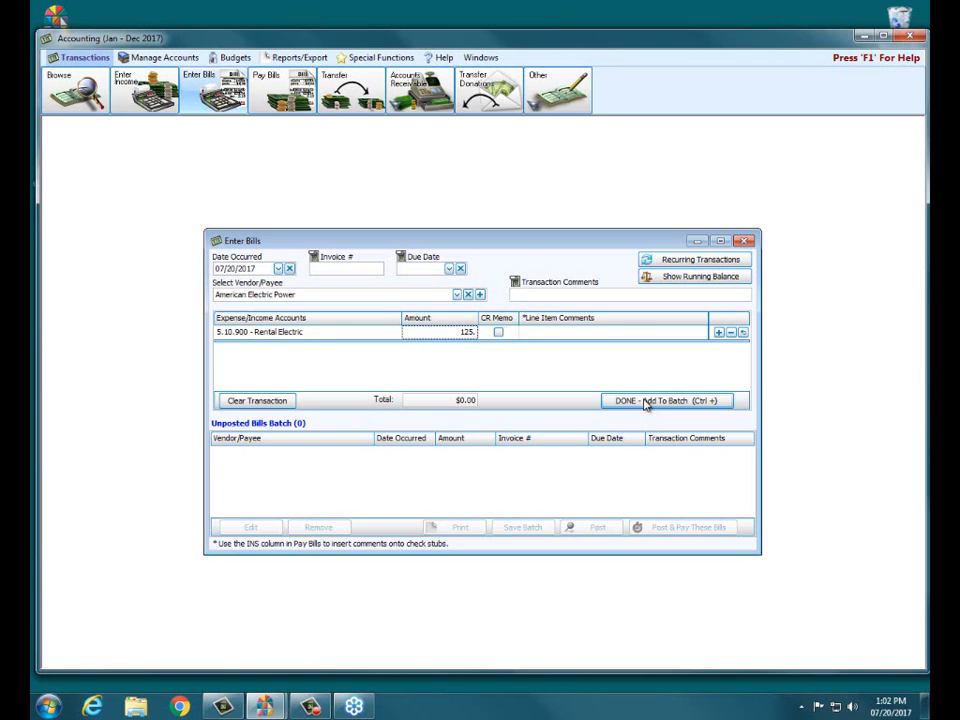
click(645, 402)
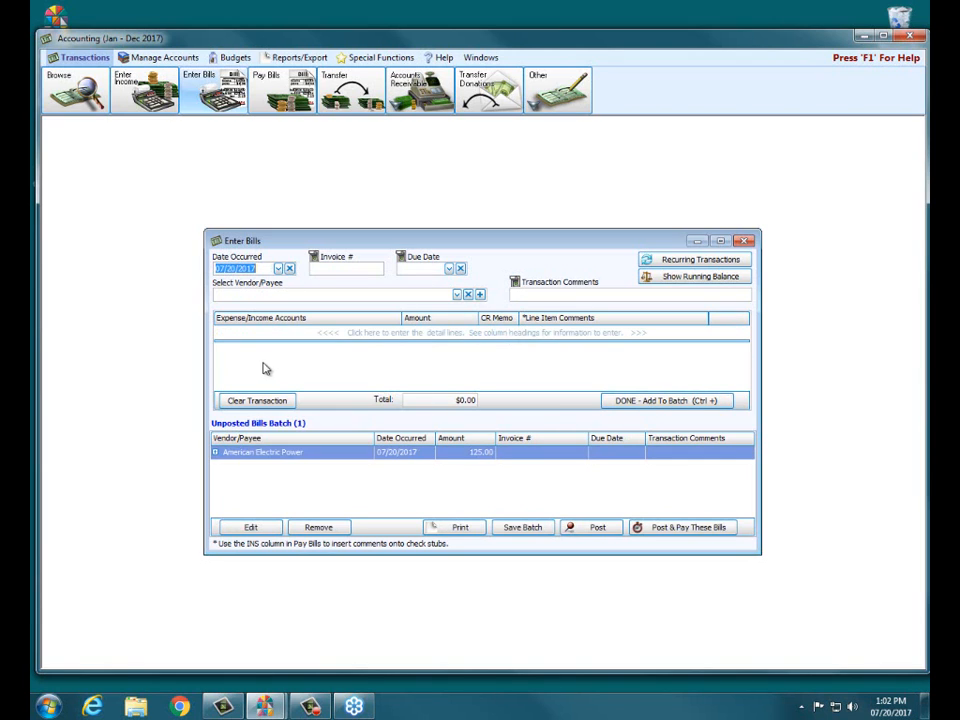
Add a second American Electric Power bill to the batch, charging 350.00 to the 5.10.365 Electric account.
click(247, 296)
text(amer)
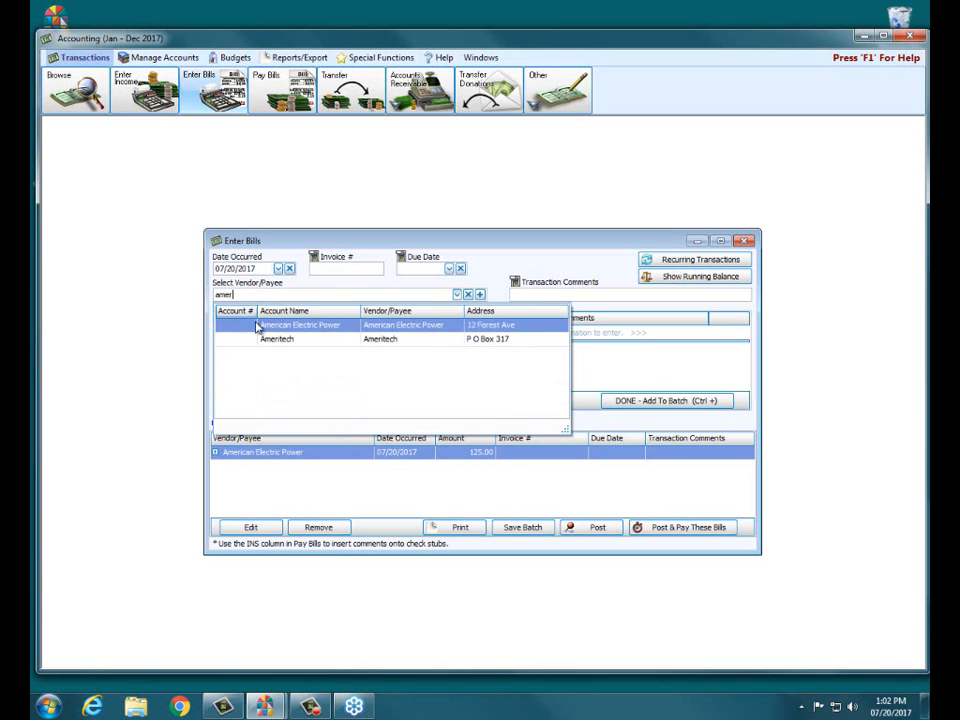
click(272, 326)
click(273, 334)
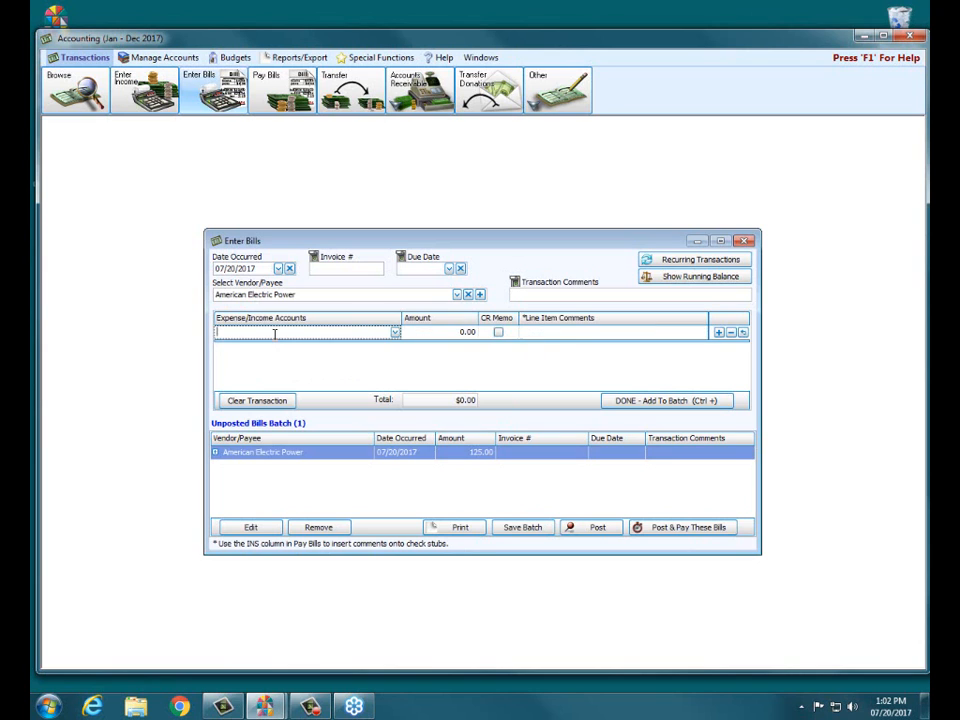
text(ele)
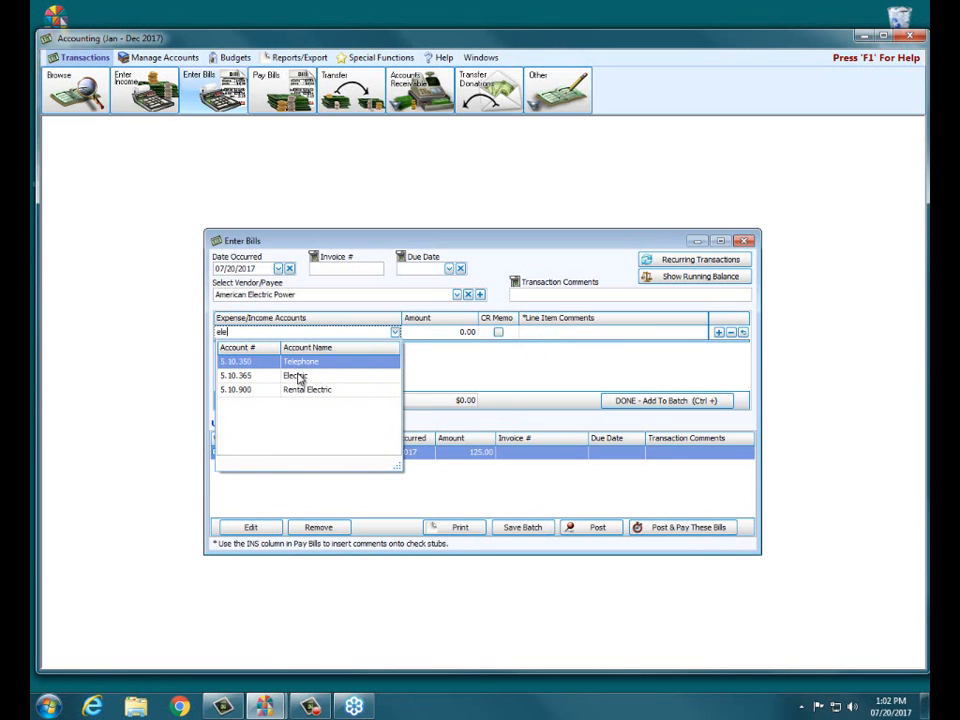
click(298, 377)
click(438, 334)
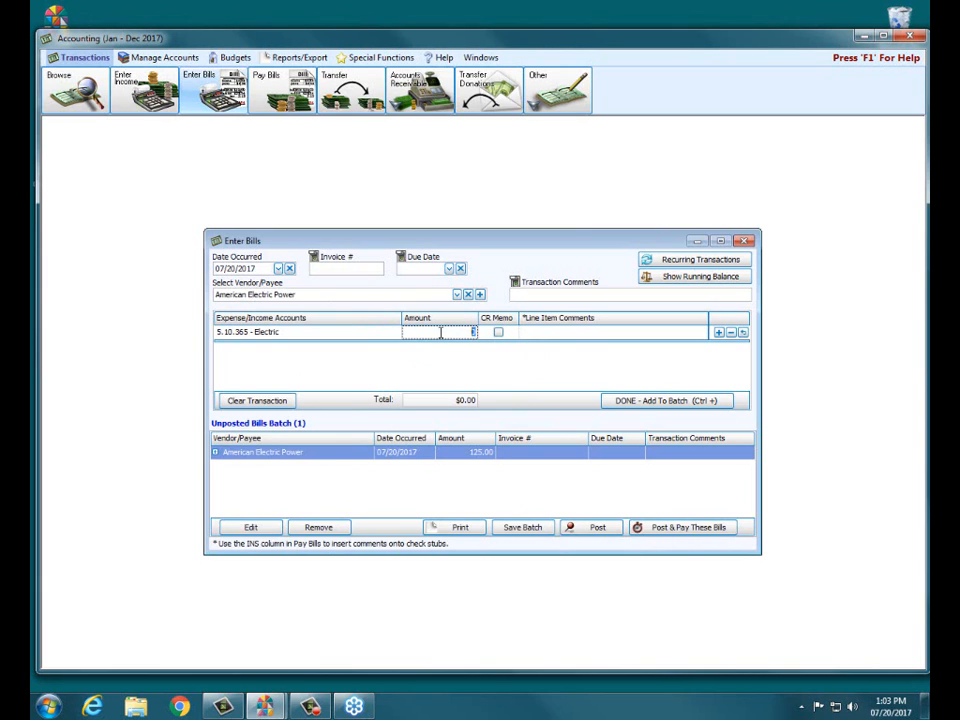
text(350.0)
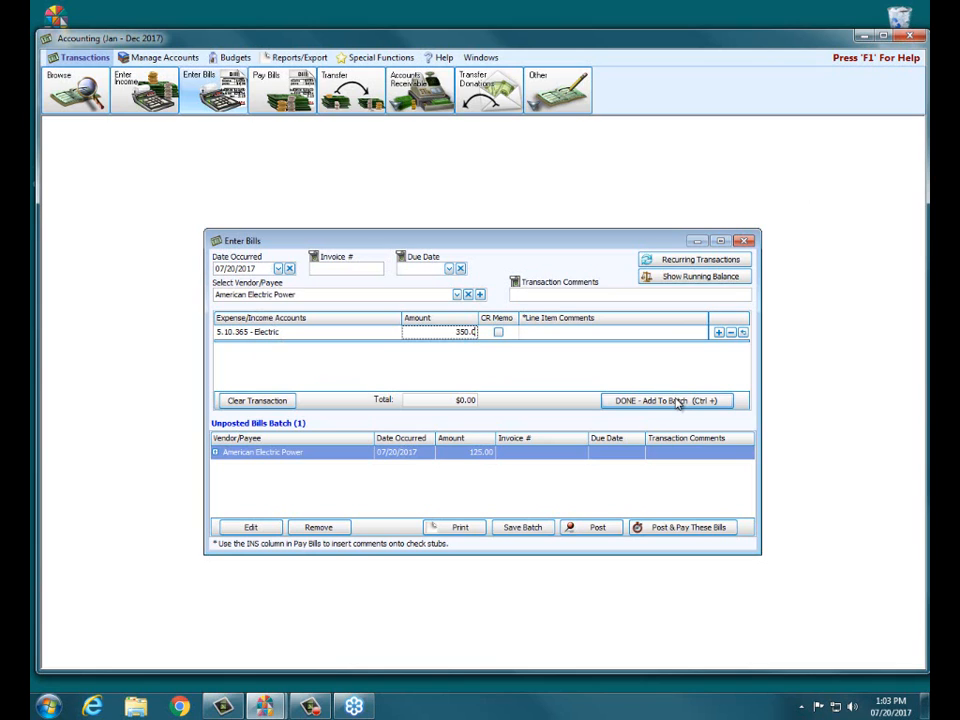
click(678, 402)
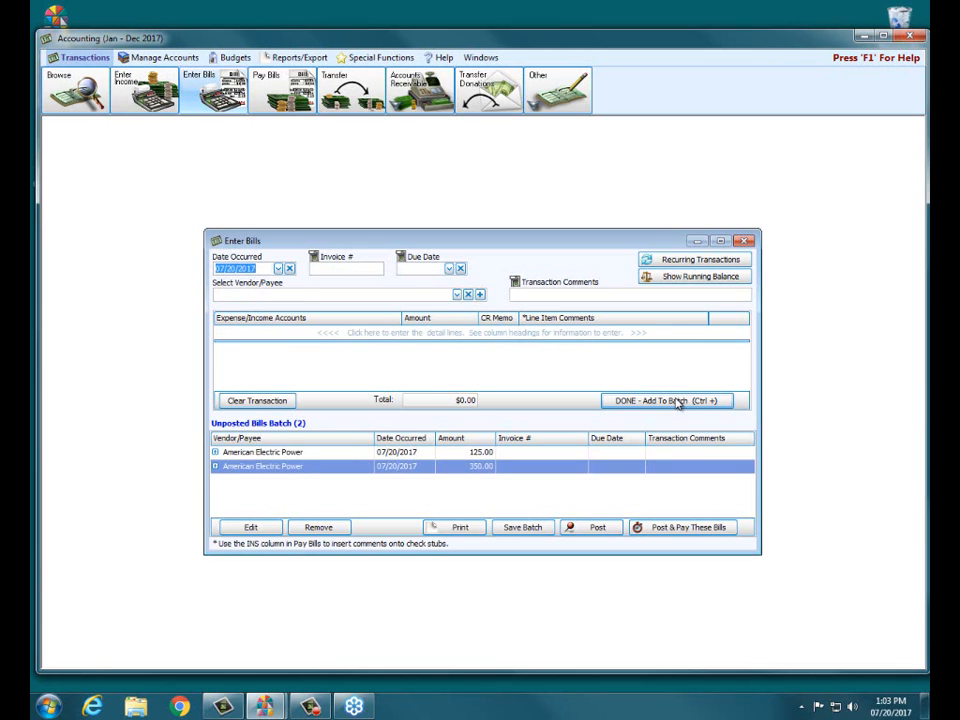
Post the bills batch and proceed to paying these bills, declining the transaction printout.
click(675, 528)
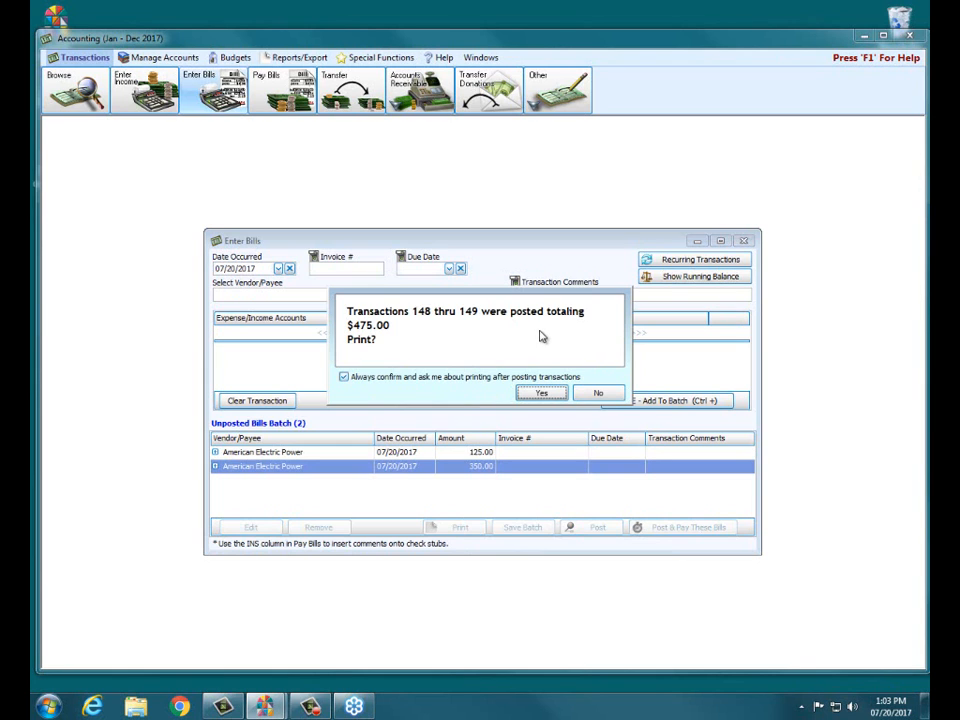
click(592, 393)
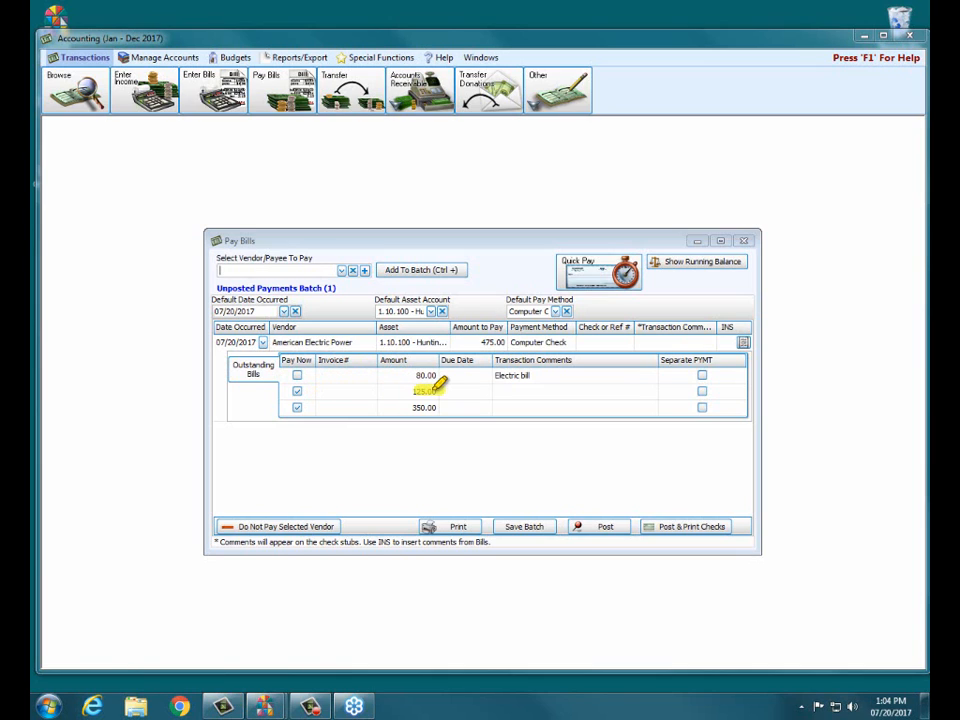
mouse_move(434, 391)
mouse_down()
mouse_move(302, 391)
mouse_move(438, 407)
mouse_up()
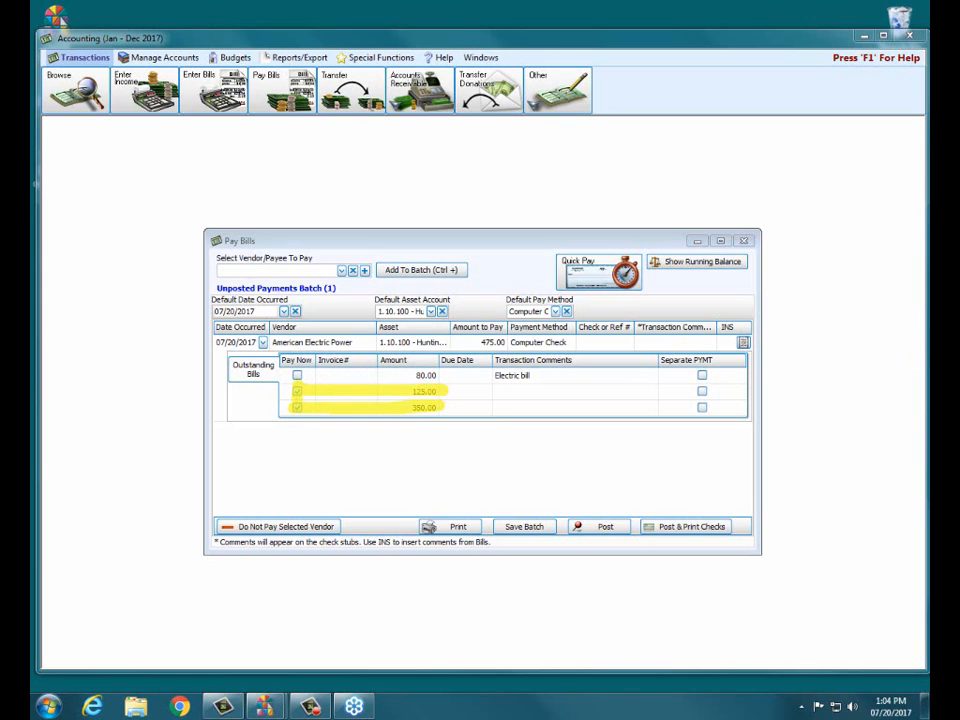
key(Escape)
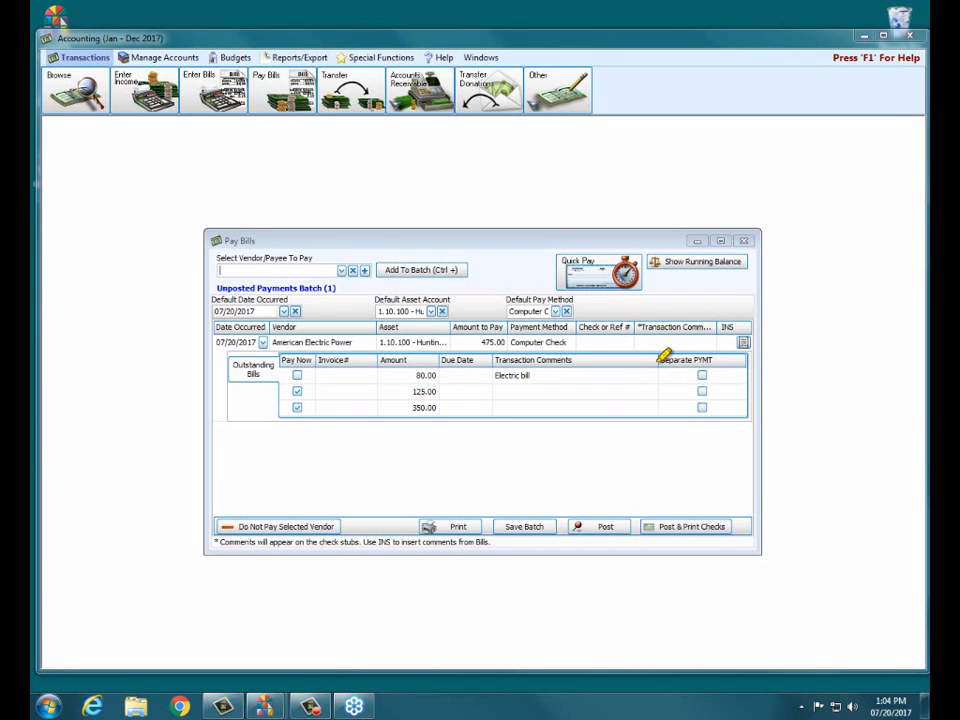
drag(662, 357, 736, 354)
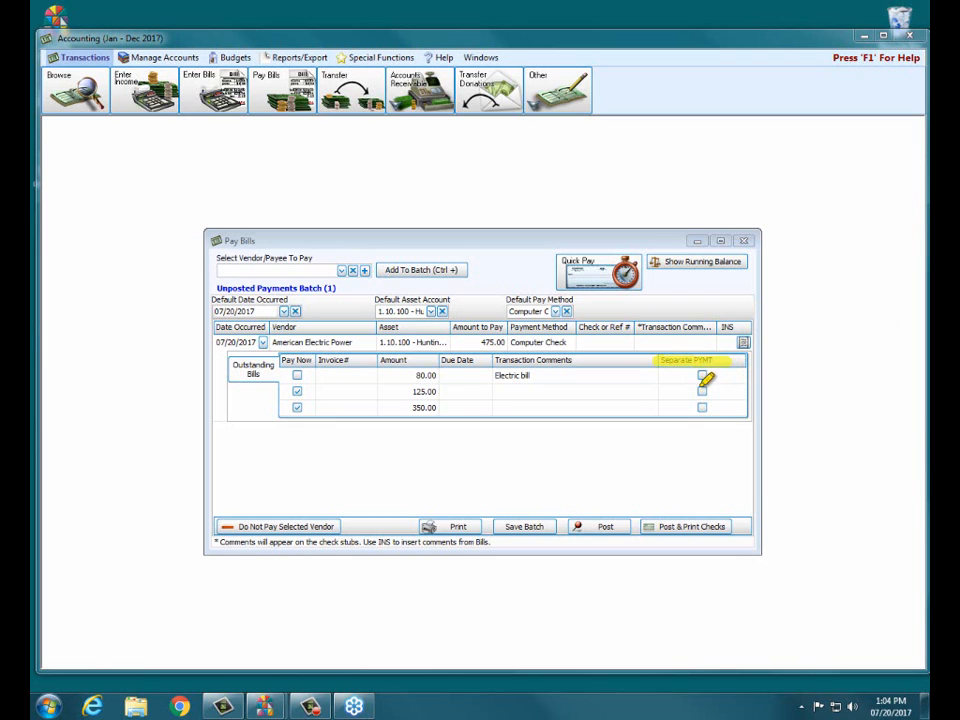
drag(702, 391, 702, 405)
key(Escape)
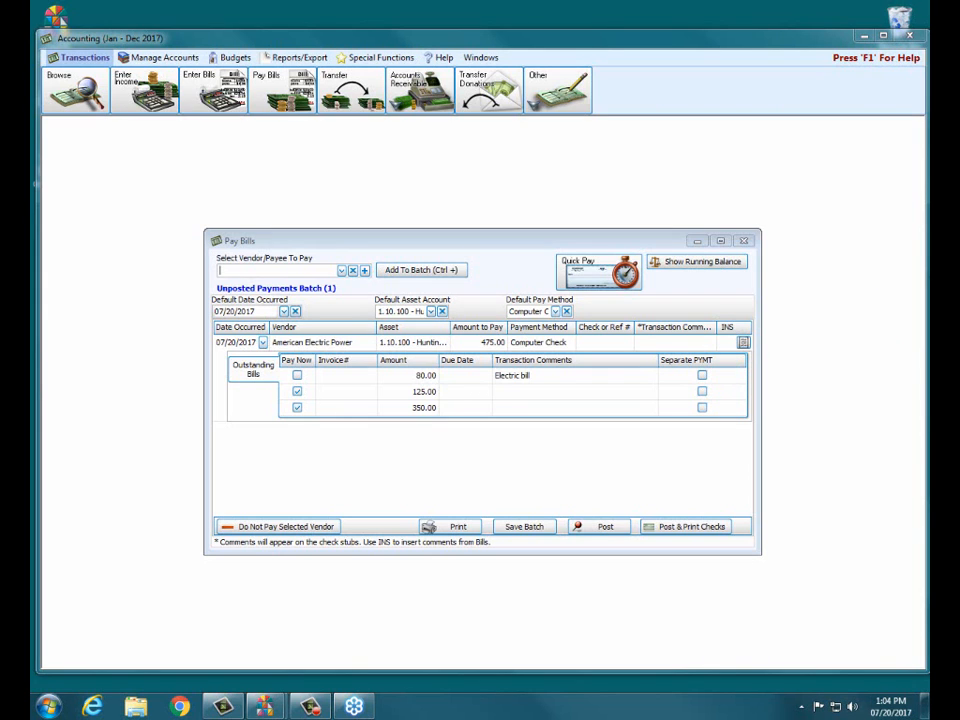
Mark the 125.00 and 350.00 bills for separate payment and set the default pay method to Manual Check.
click(702, 391)
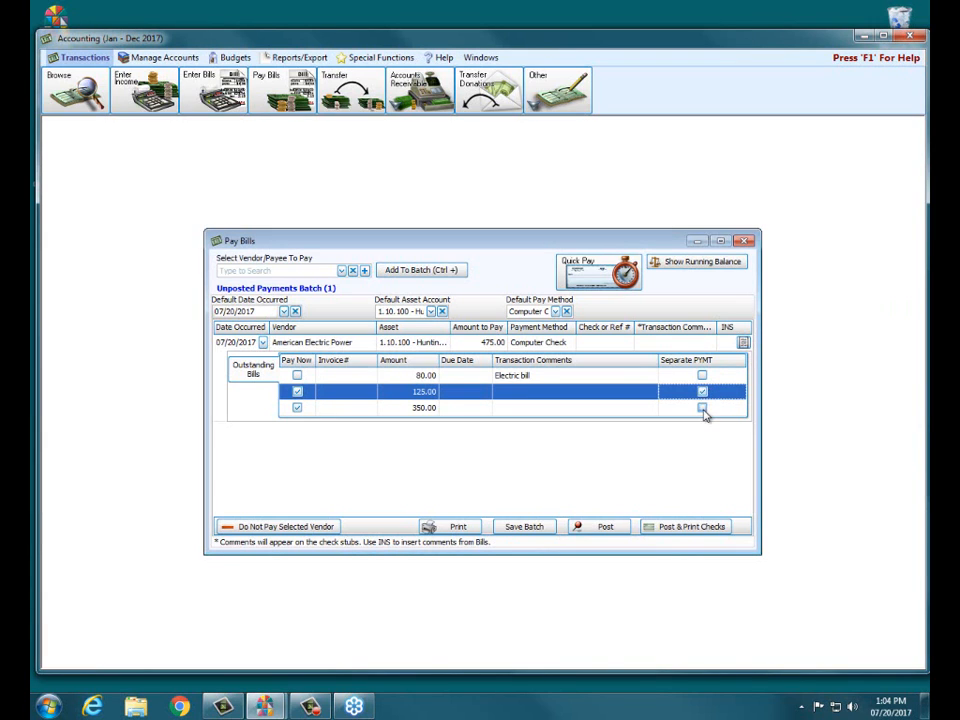
click(703, 409)
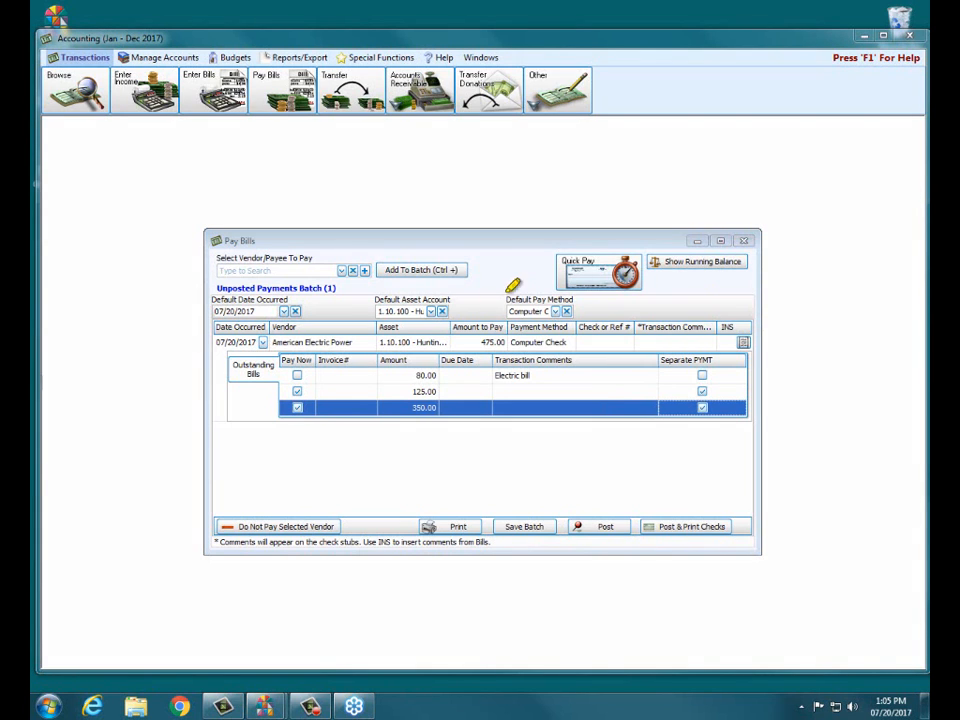
mouse_move(521, 306)
mouse_down()
mouse_move(536, 304)
mouse_move(505, 305)
mouse_move(590, 342)
mouse_move(482, 342)
mouse_up()
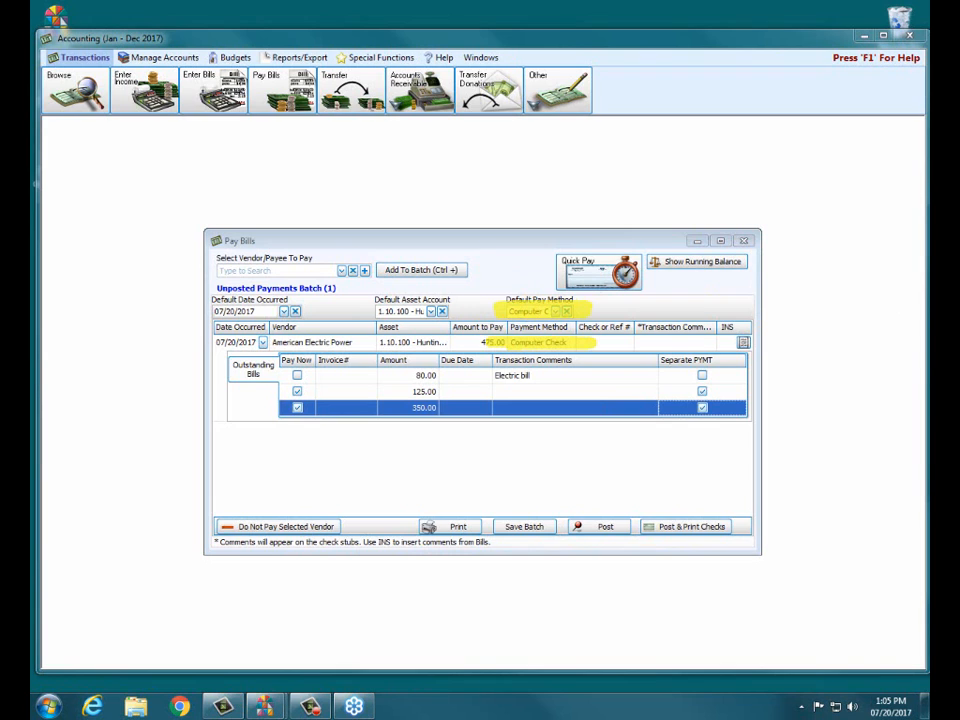
click(555, 311)
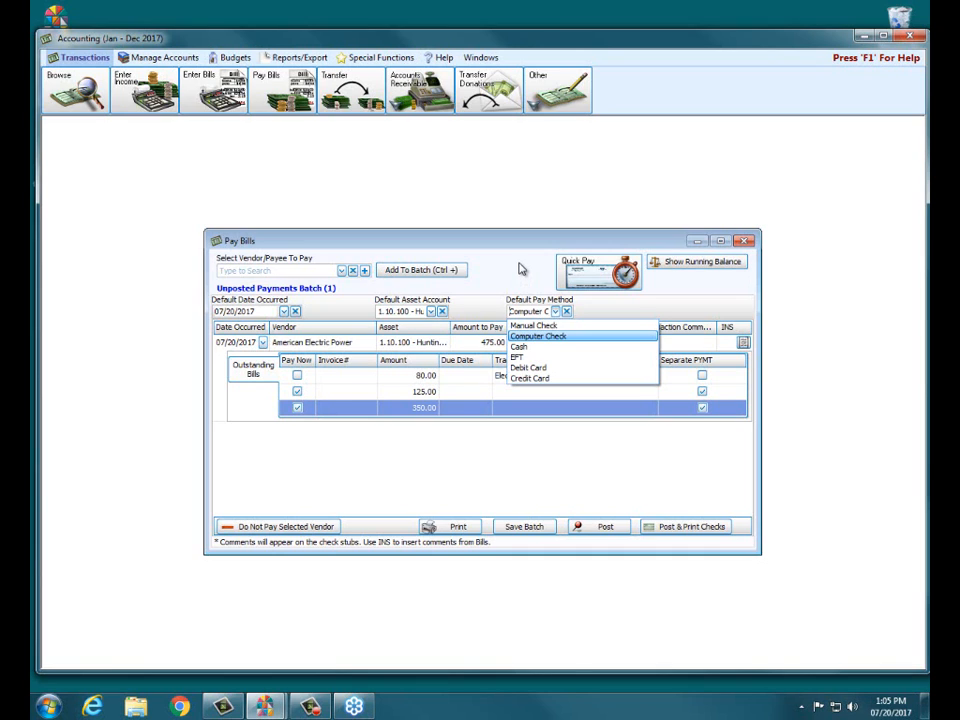
click(529, 327)
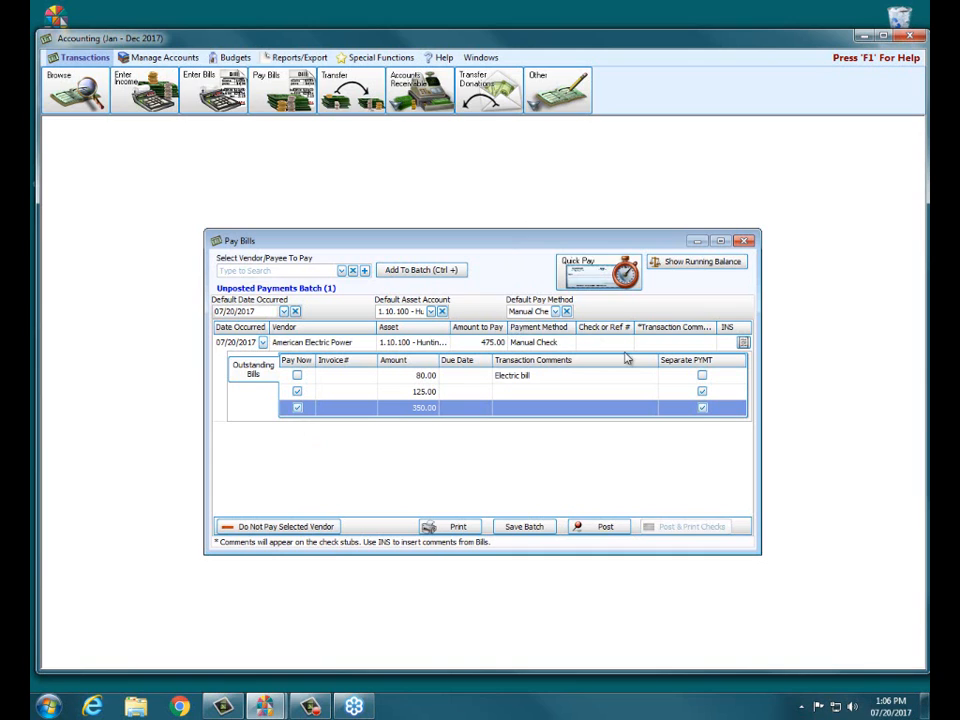
Remove the separate payment marks from both bills and exclude the 350.00 bill from payment.
click(703, 403)
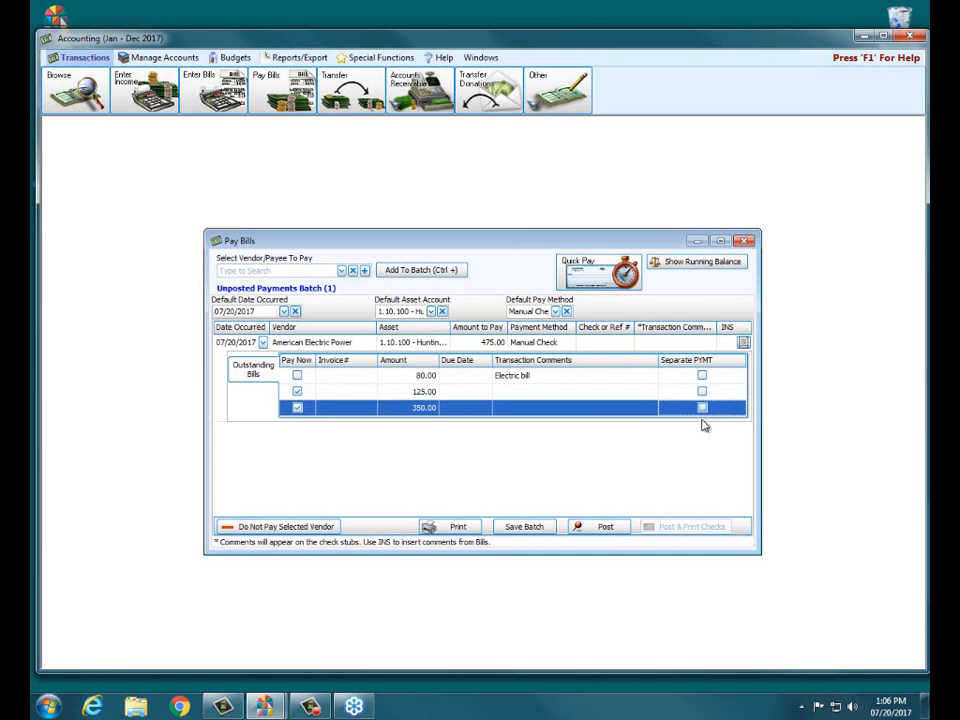
click(297, 408)
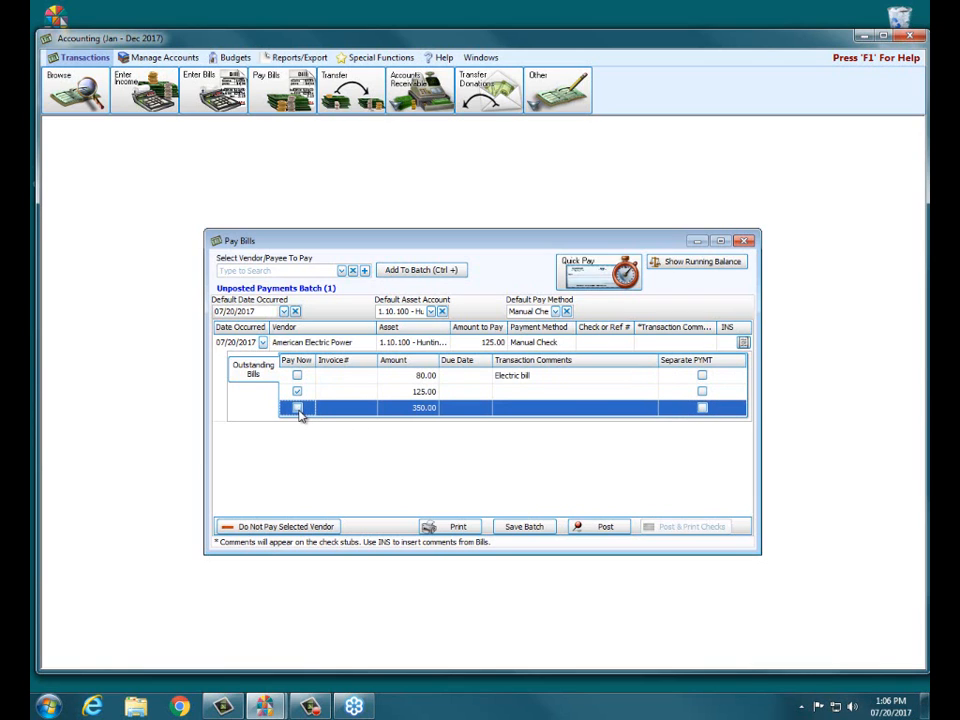
click(600, 342)
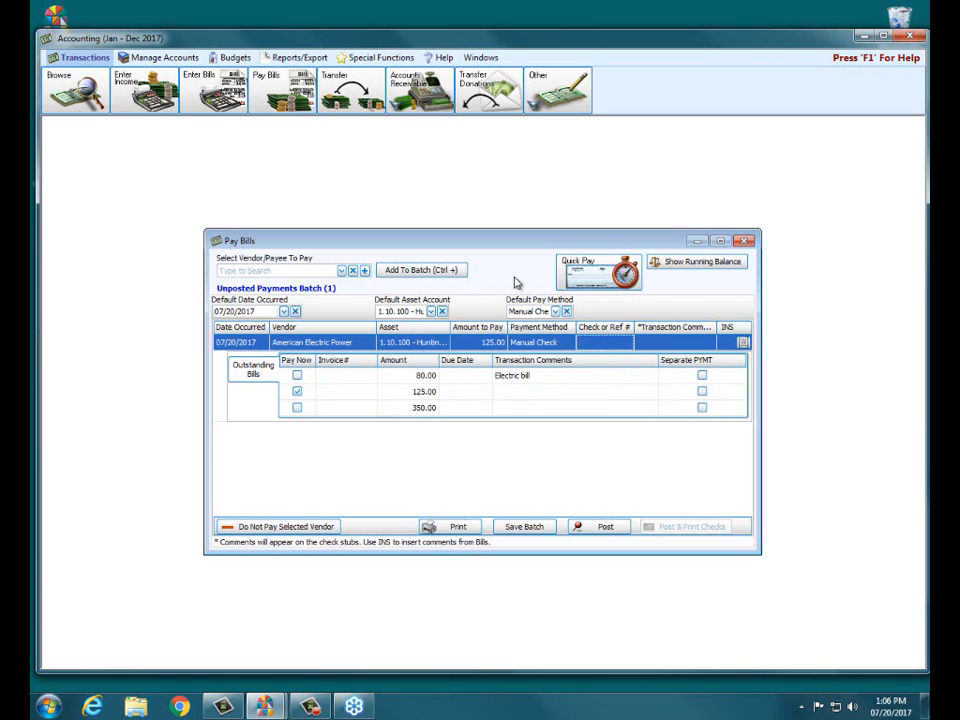
Set the default pay method to Computer Check and include the 350.00 bill in the payment.
click(555, 311)
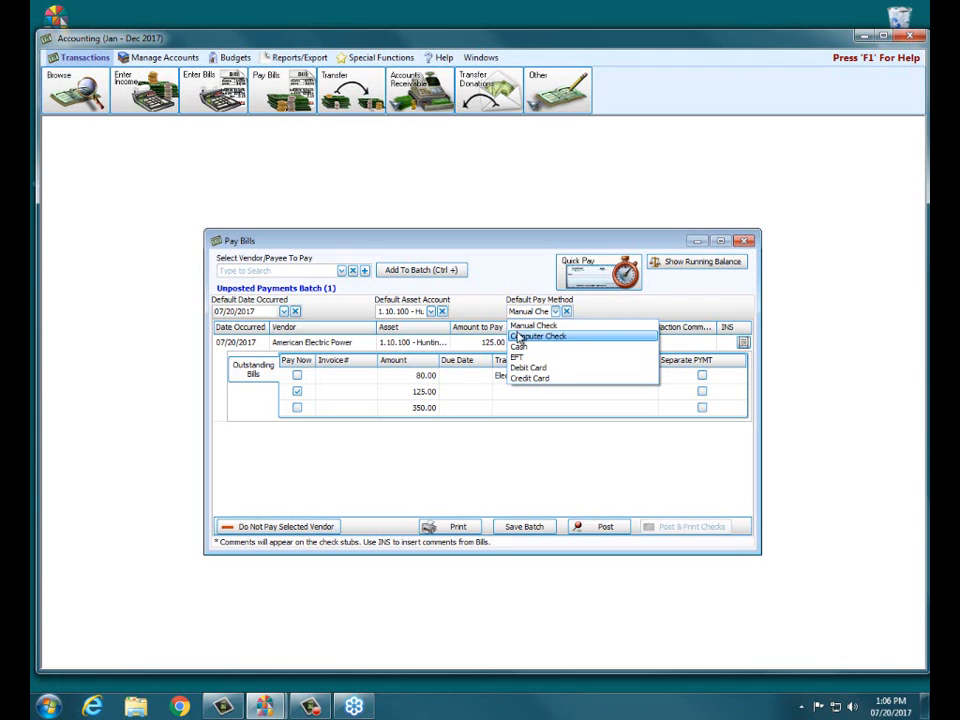
click(518, 337)
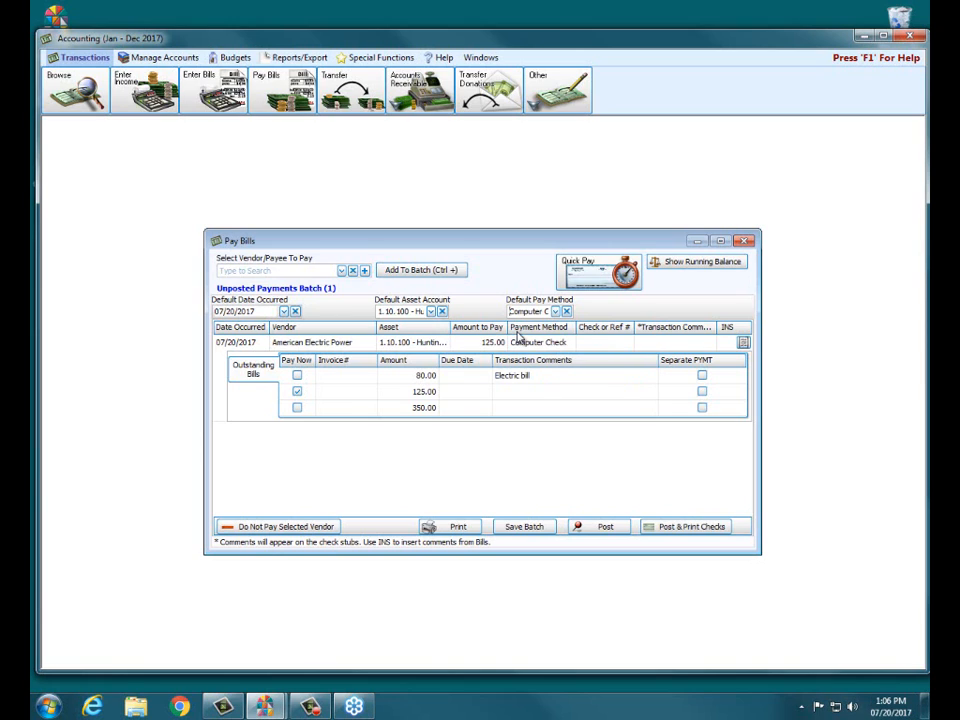
click(297, 408)
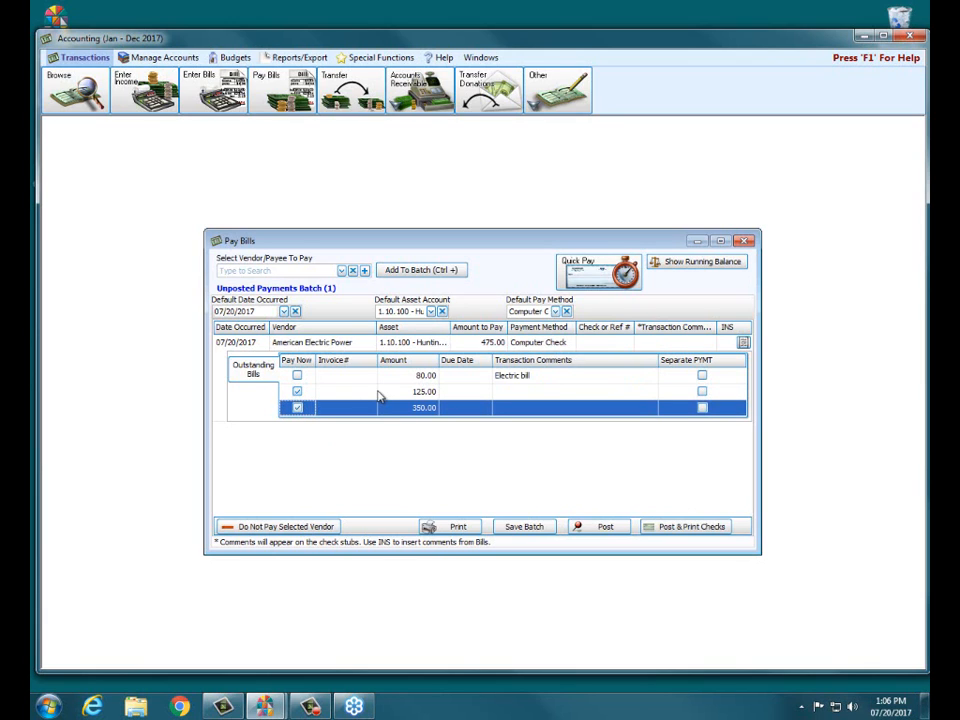
Mark the 125.00 and 350.00 bills for separate payment and post them for check printing, declining the transaction printout.
click(702, 391)
click(702, 408)
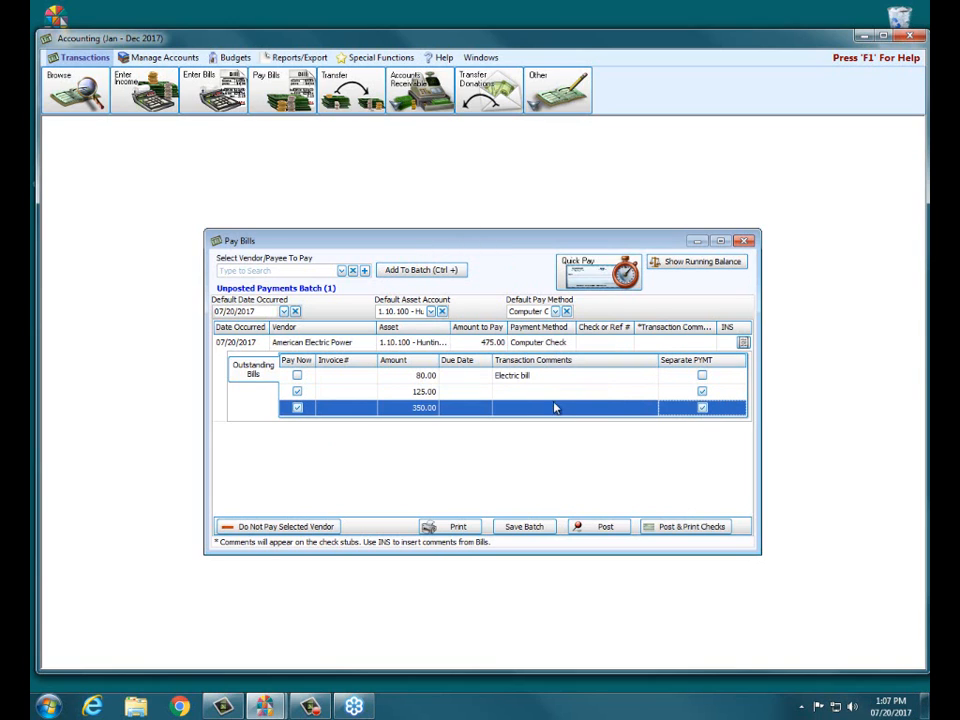
click(684, 527)
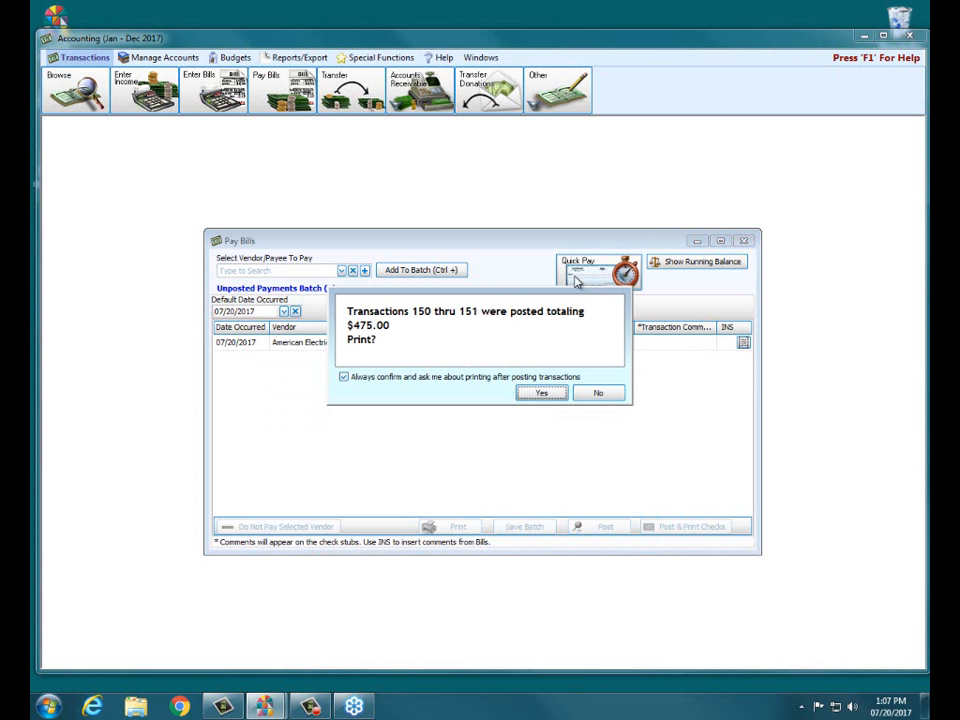
click(599, 394)
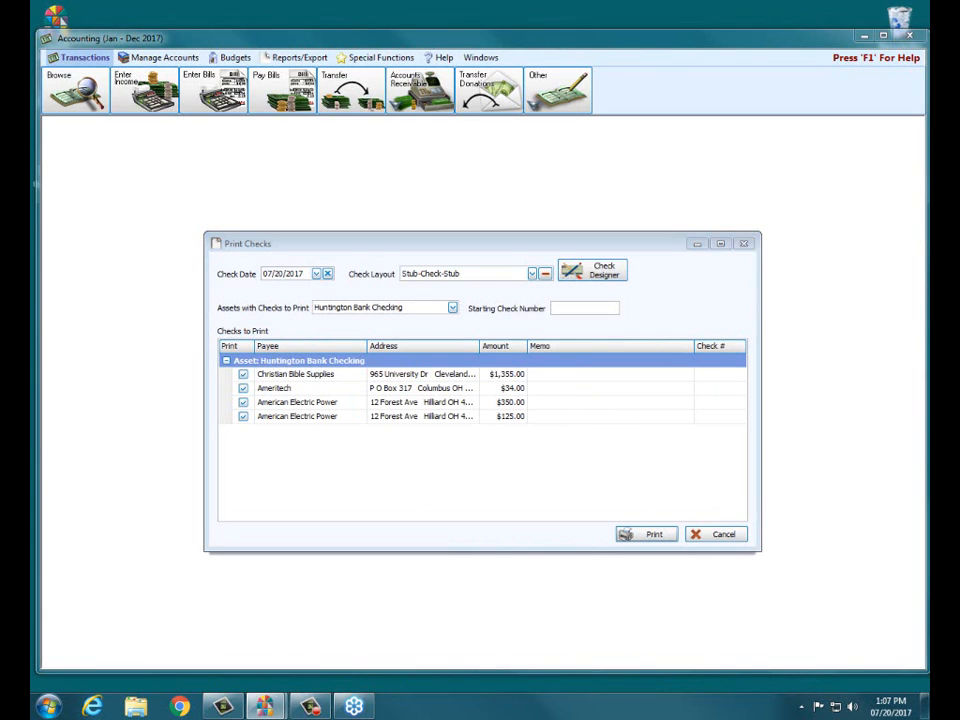
drag(238, 401, 488, 396)
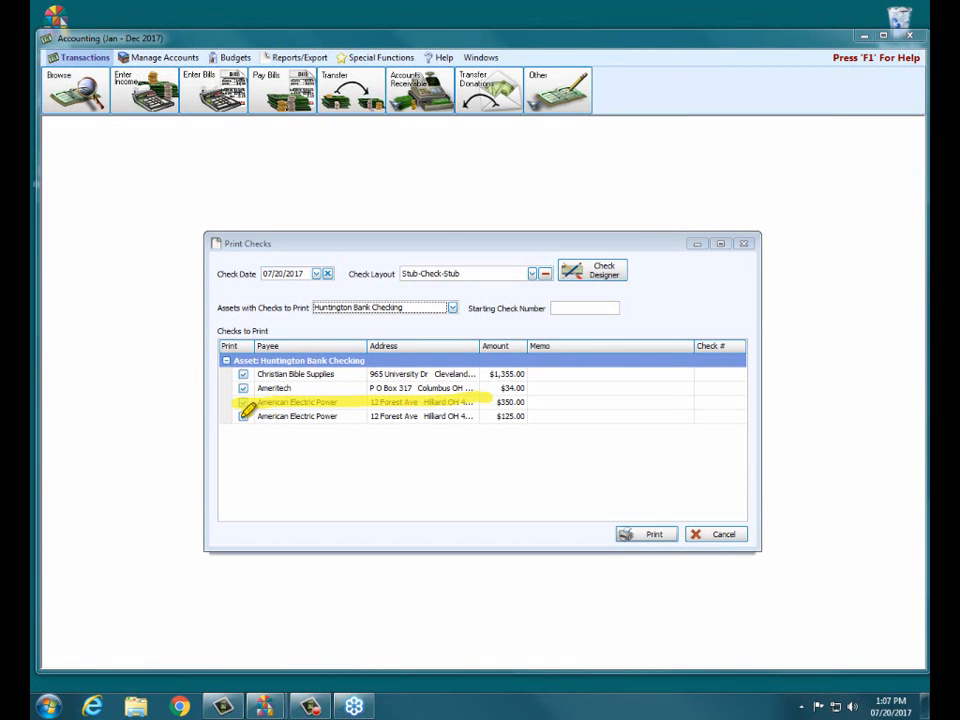
drag(240, 414, 527, 415)
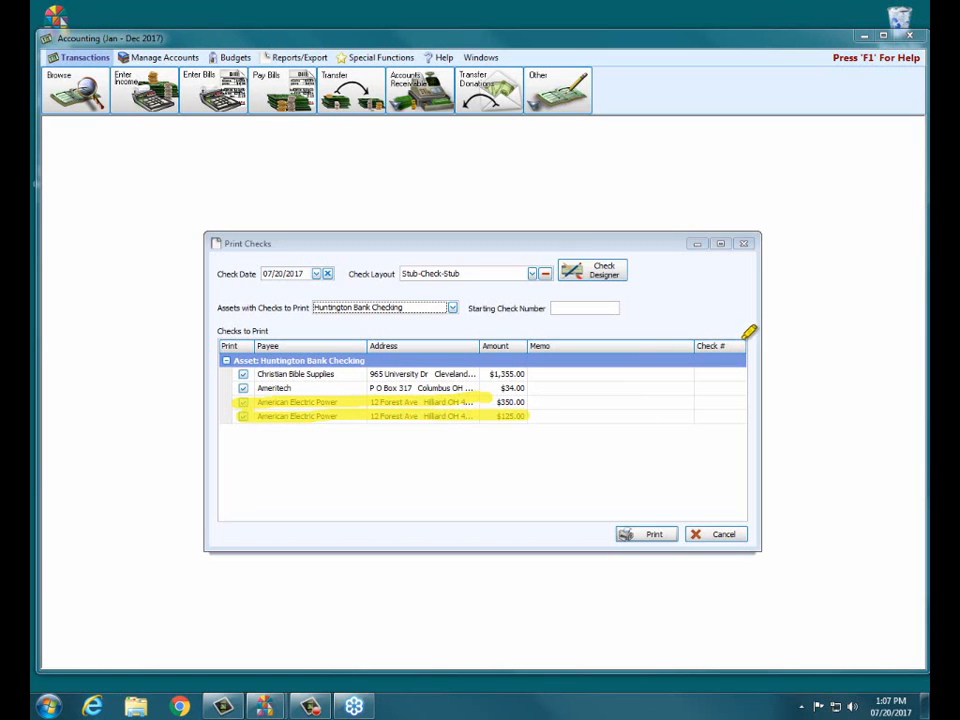
drag(520, 402, 479, 402)
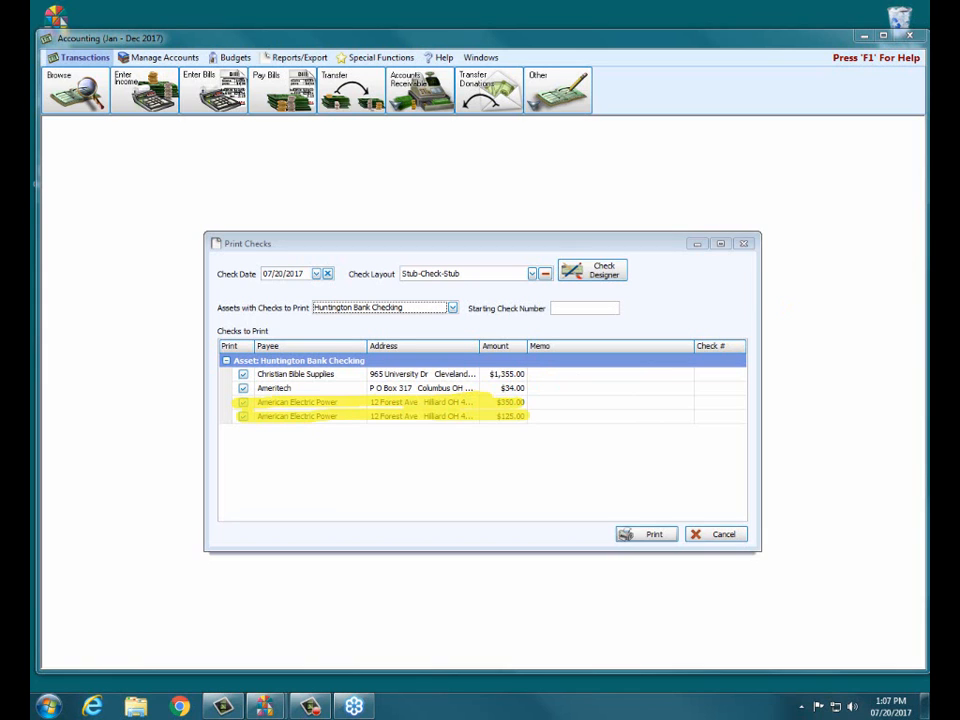
key(Escape)
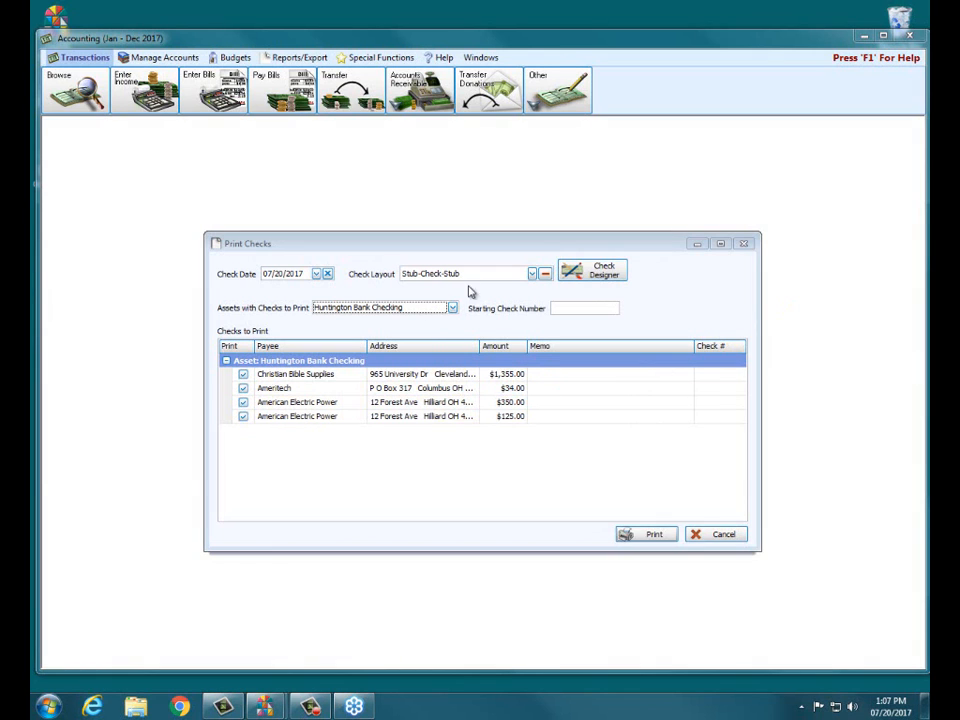
Set the starting check number to 5478 and generate the print preview of the listed checks.
click(587, 306)
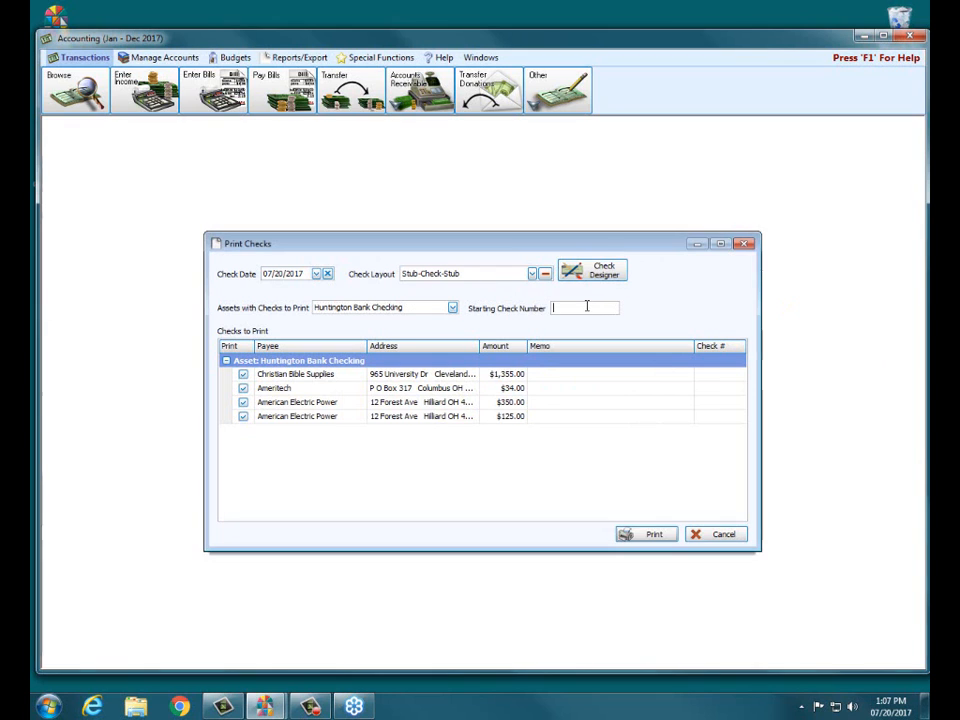
text(5478)
key(Tab)
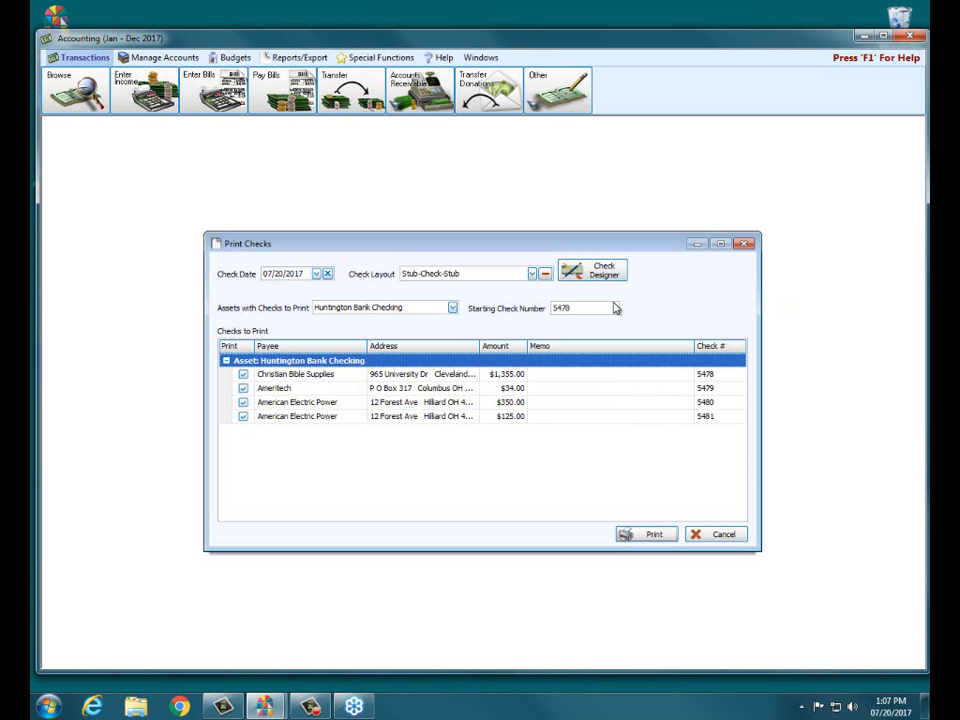
click(651, 536)
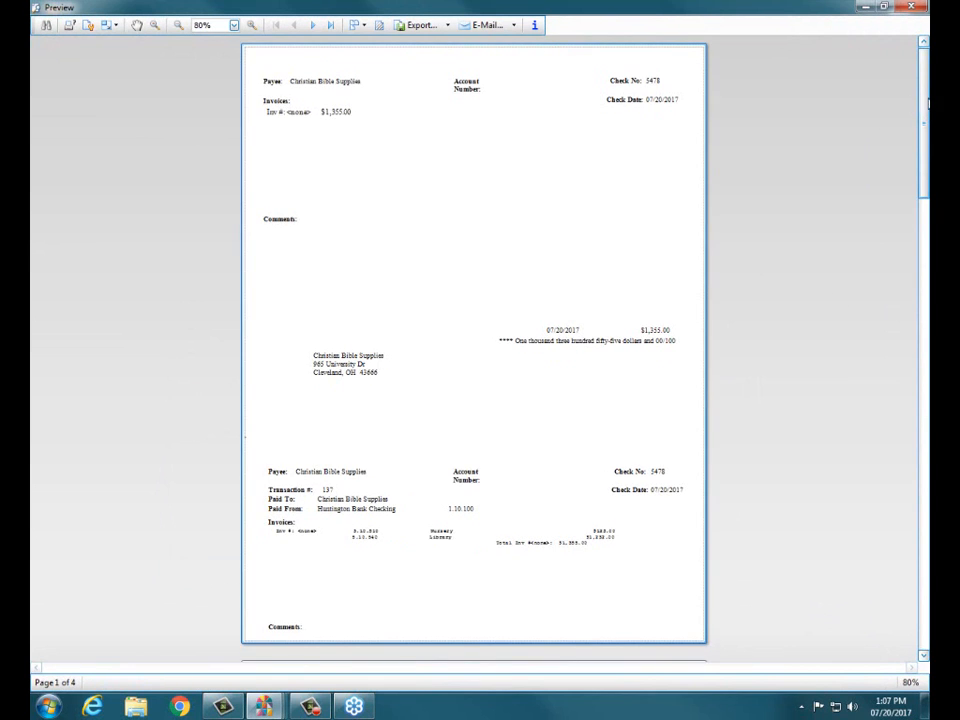
Examine the two American Electric Power checks in the preview, and close the preview and the Print Checks window.
drag(924, 112, 925, 573)
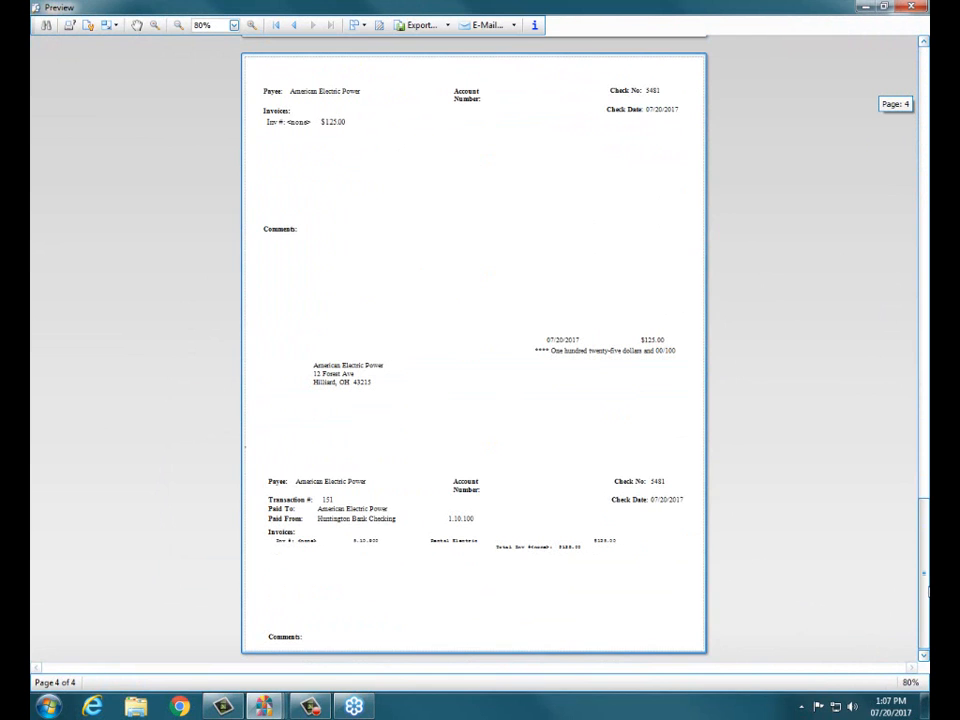
drag(925, 560, 924, 408)
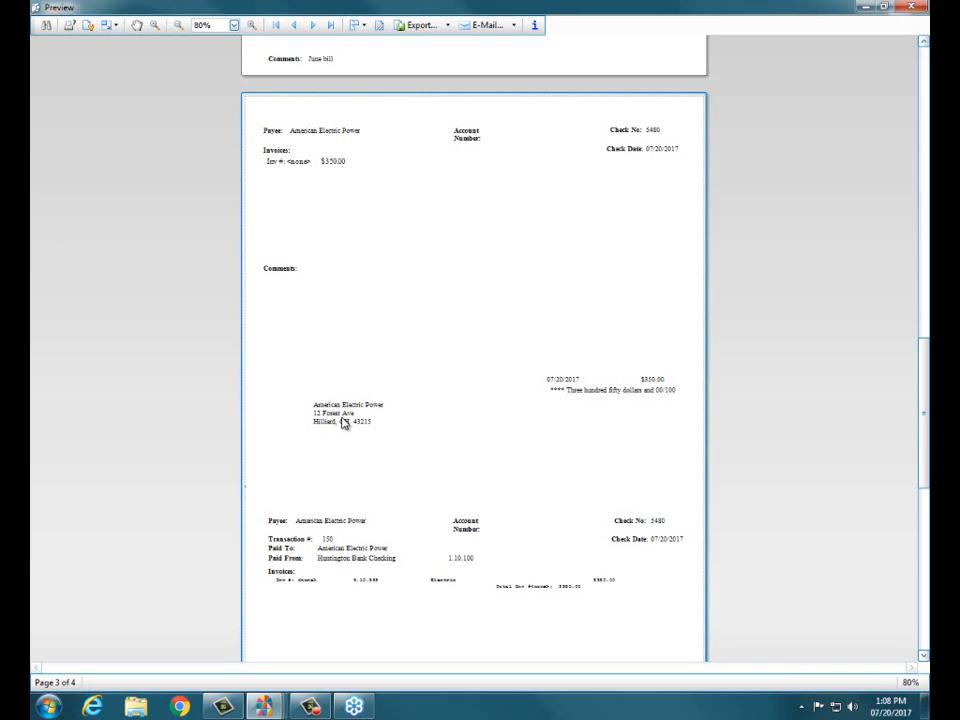
click(908, 7)
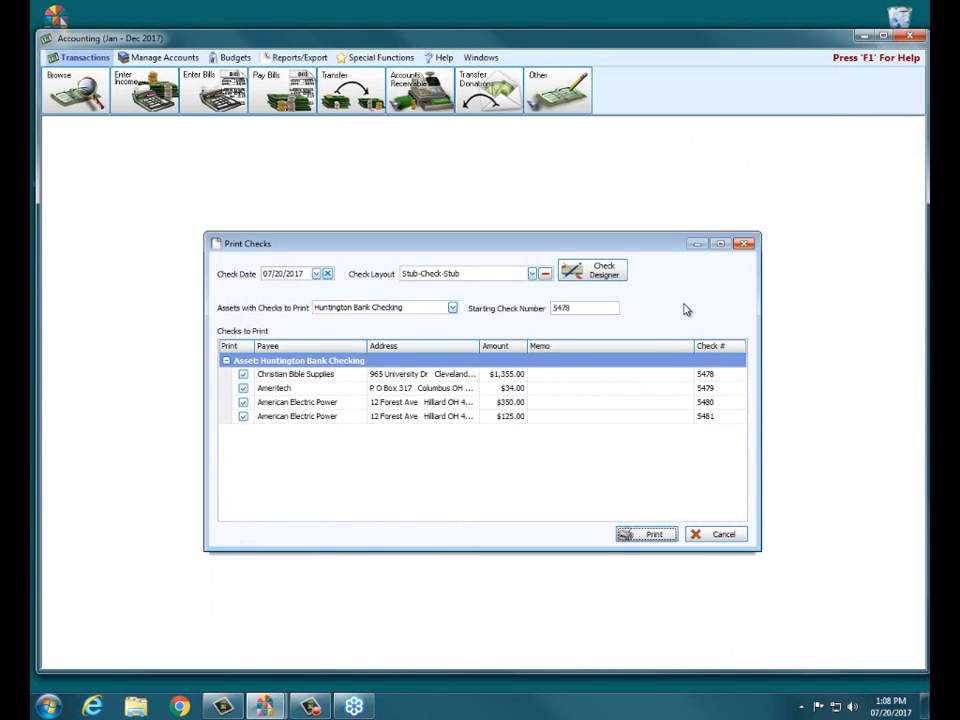
click(745, 245)
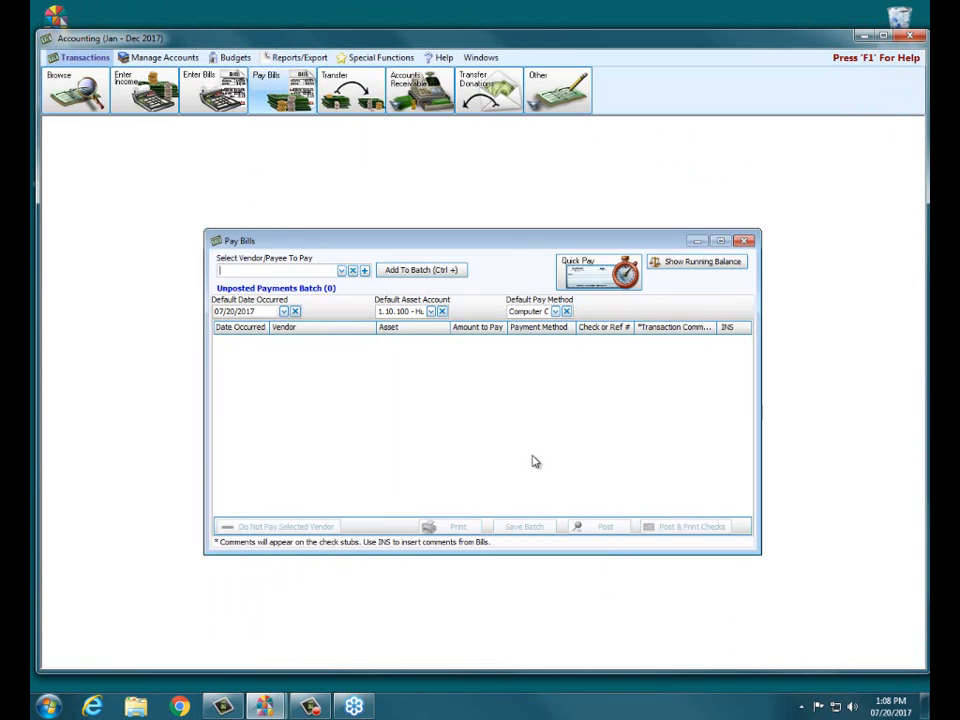
Create a payment from the outstanding Ameritech bills of 125.89 and 54.67 using Quick Pay in Pay Bills.
click(575, 277)
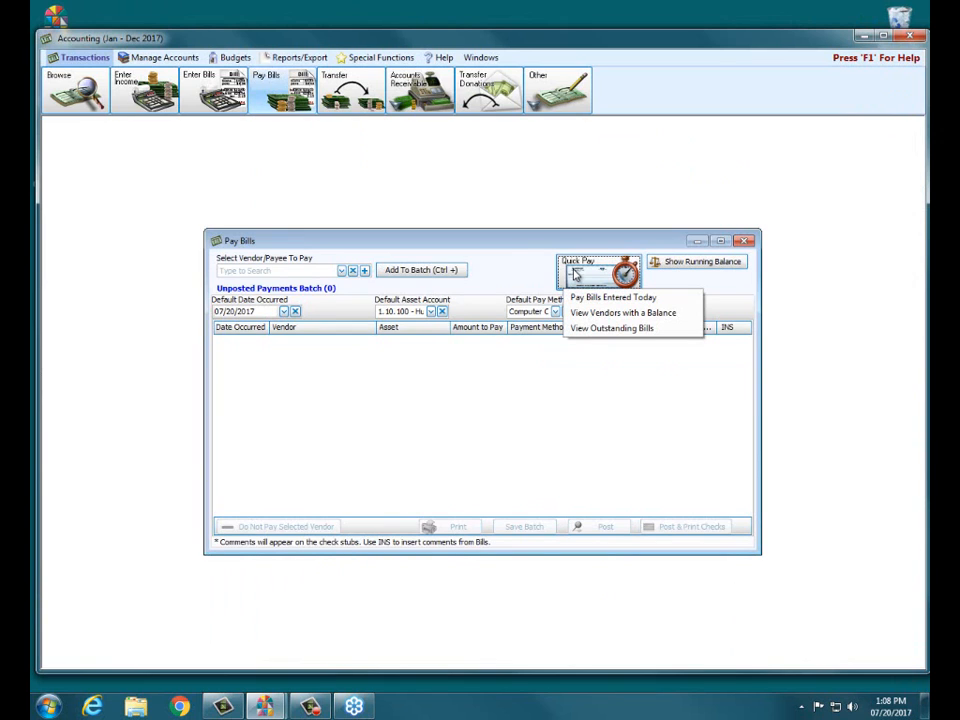
click(588, 329)
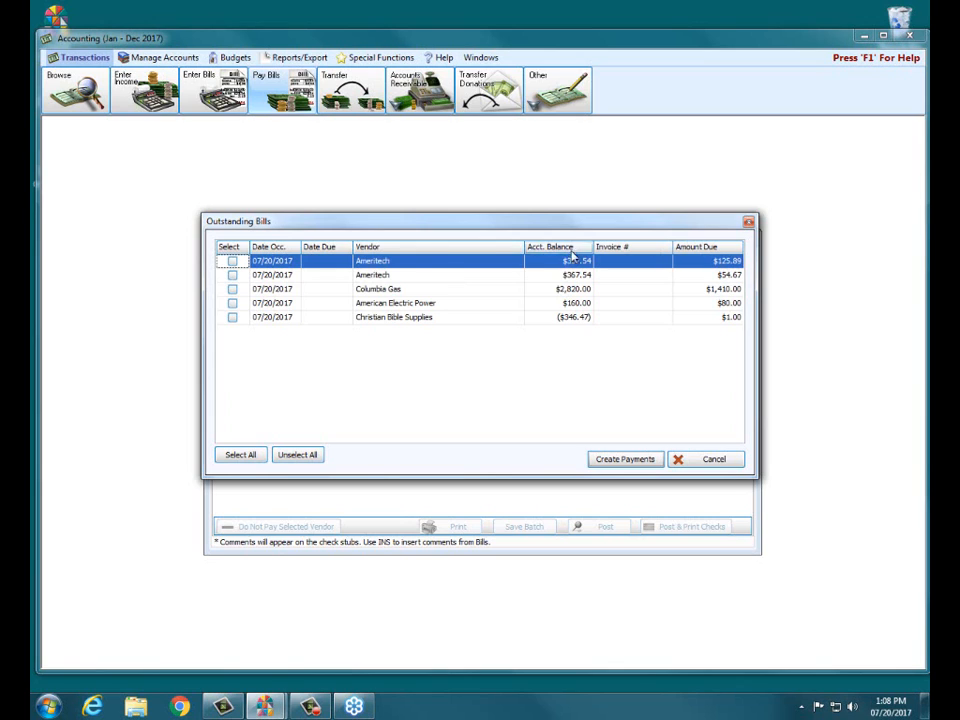
click(232, 261)
click(232, 275)
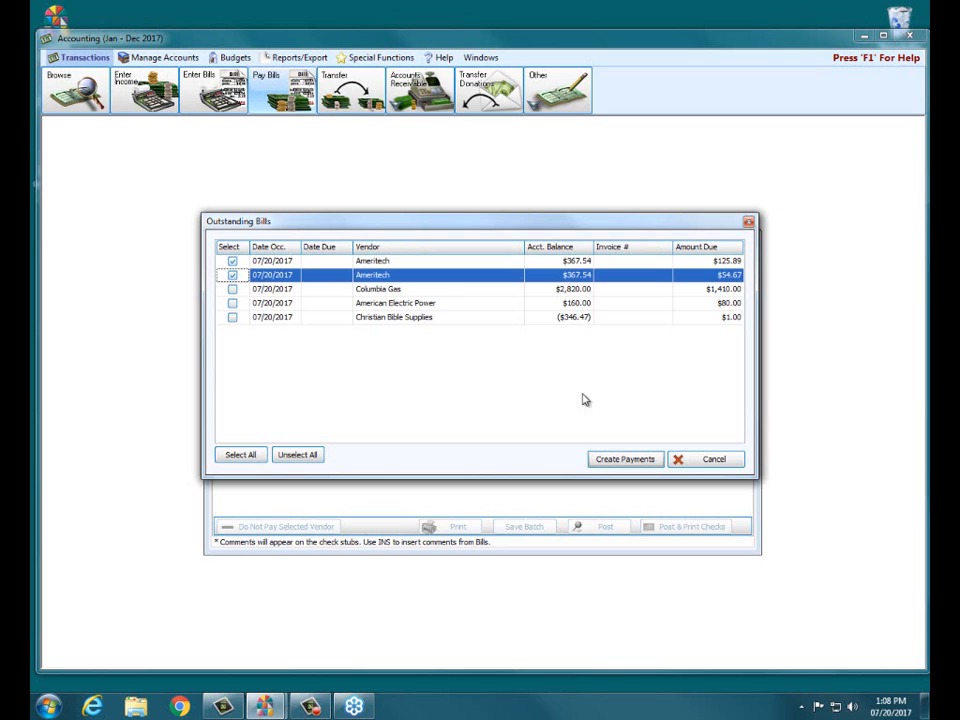
click(620, 459)
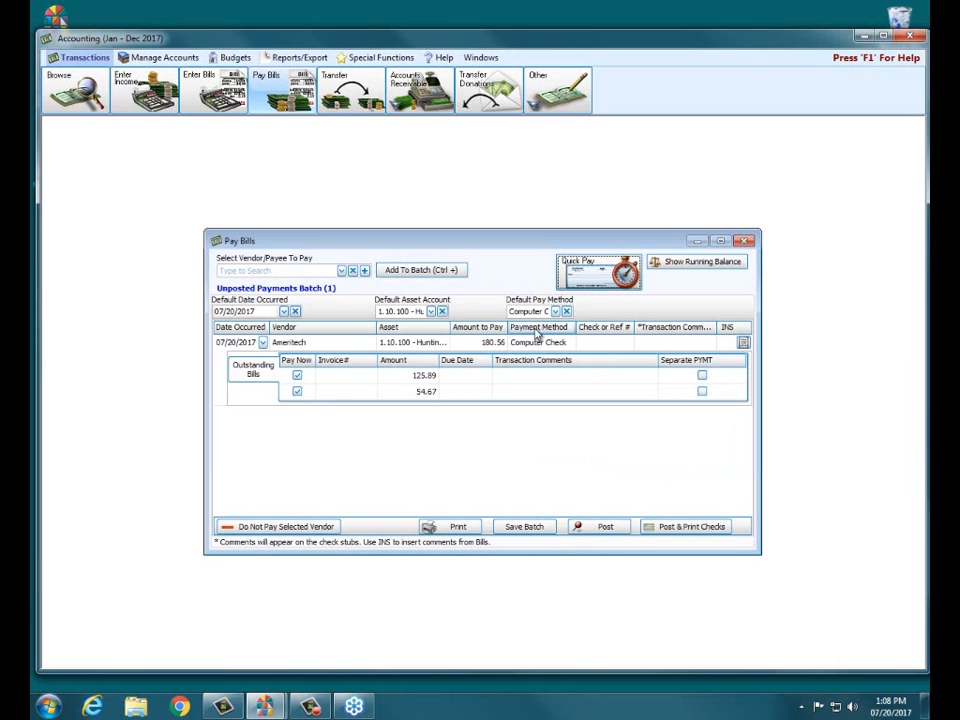
Mark the 125.89 and 54.67 Ameritech bills for separate payment and exit Pay Bills with the batch saved.
click(703, 376)
click(703, 391)
click(703, 391)
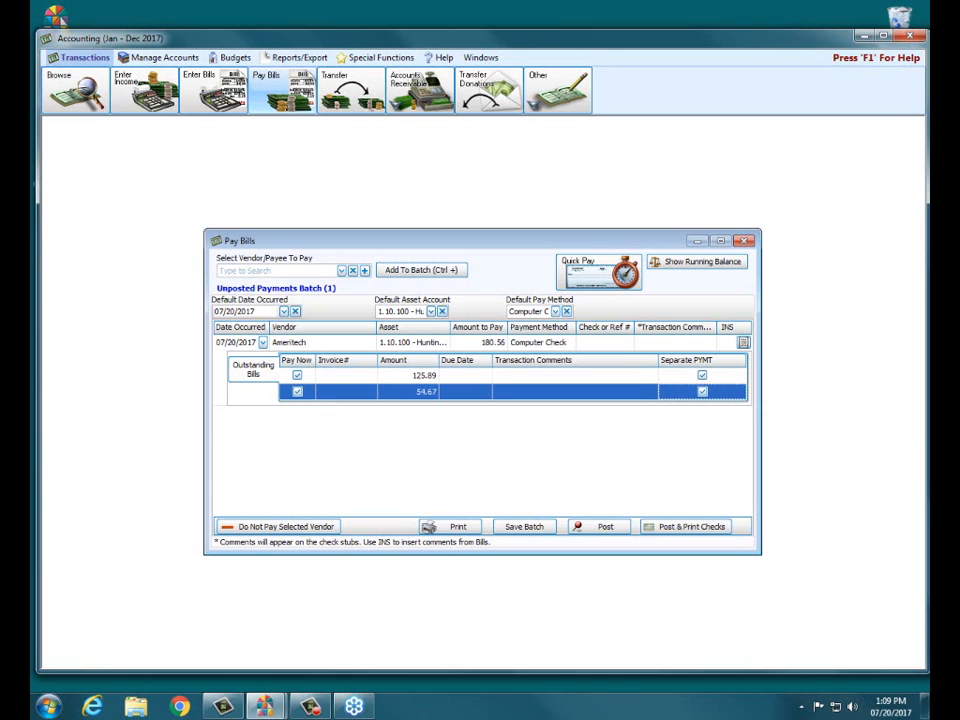
click(743, 241)
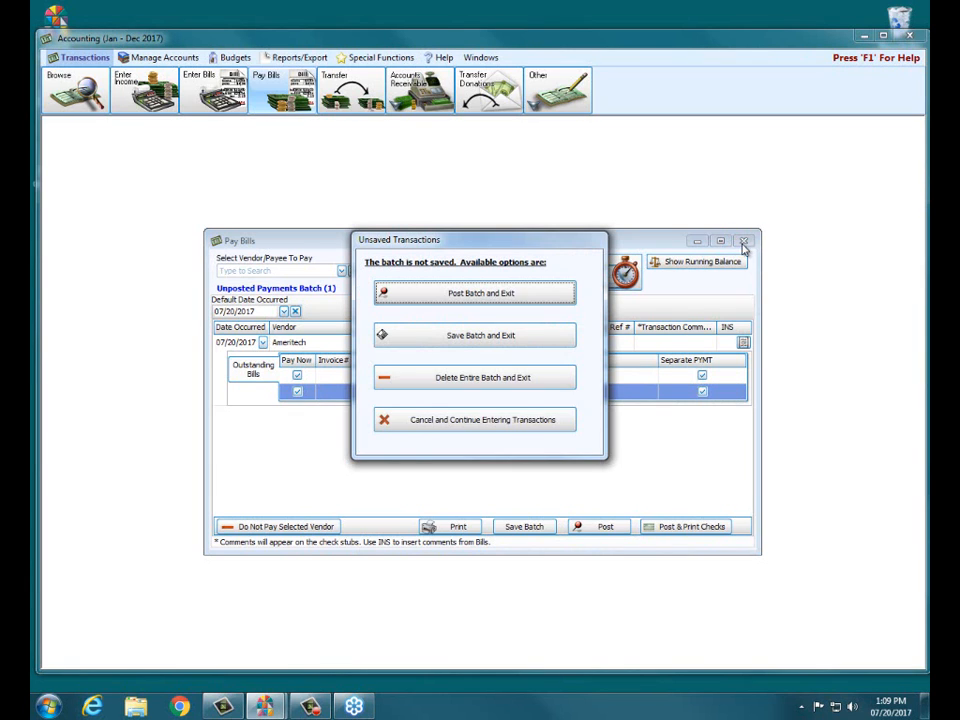
click(480, 335)
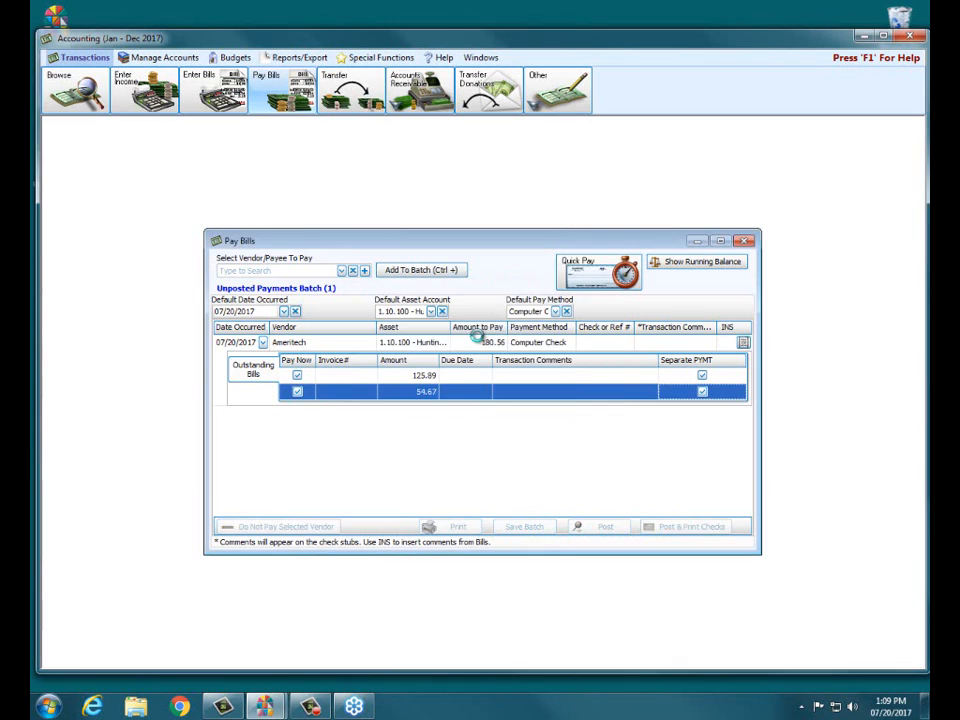
click(600, 393)
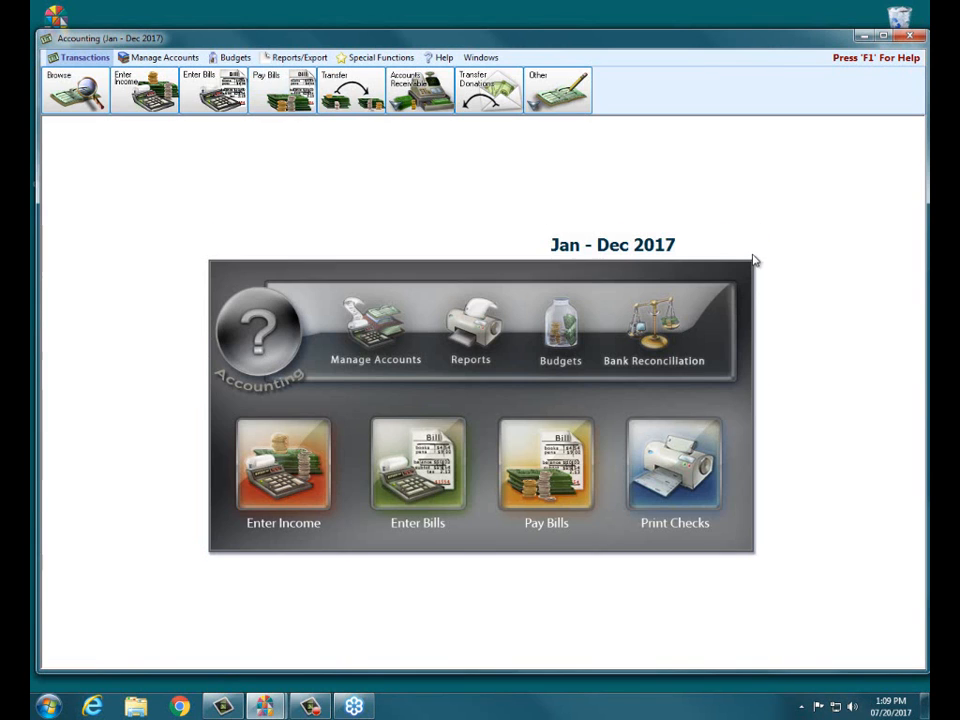
click(450, 468)
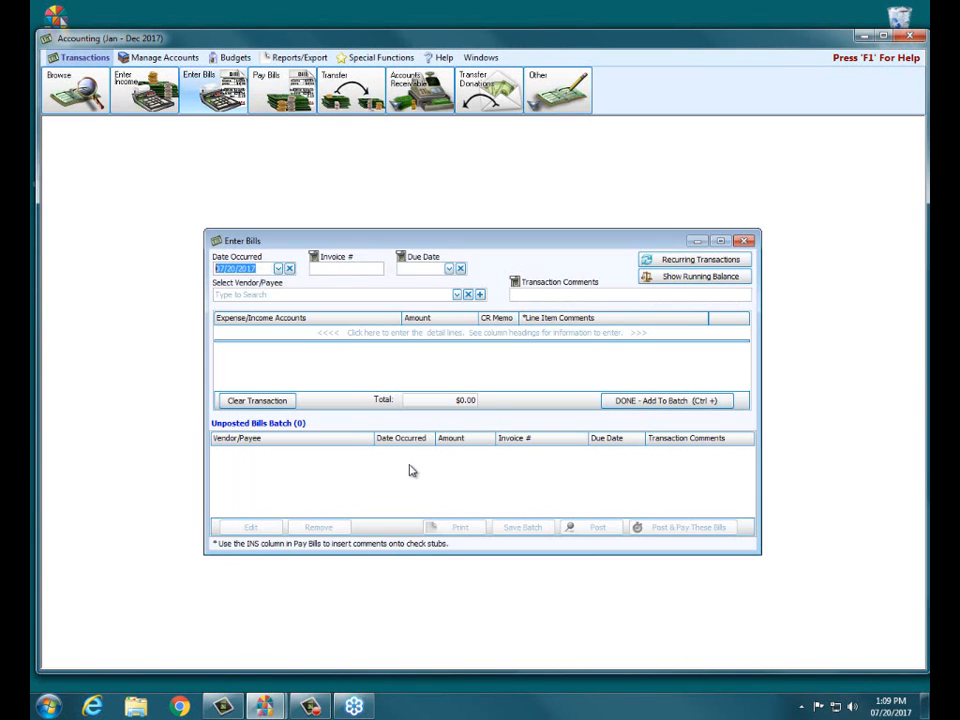
click(314, 295)
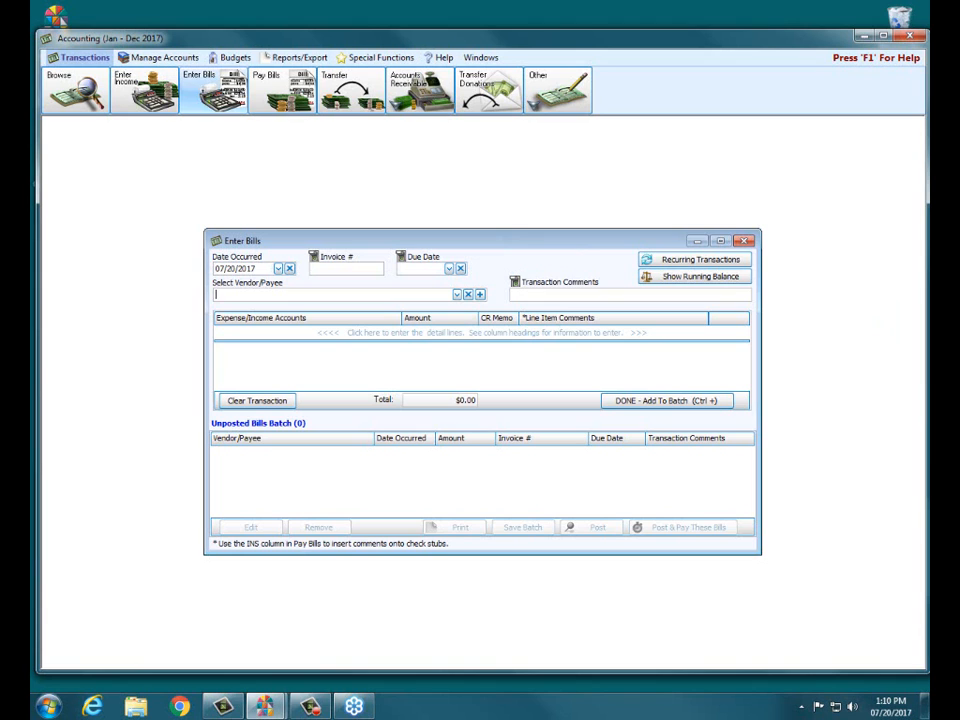
click(745, 241)
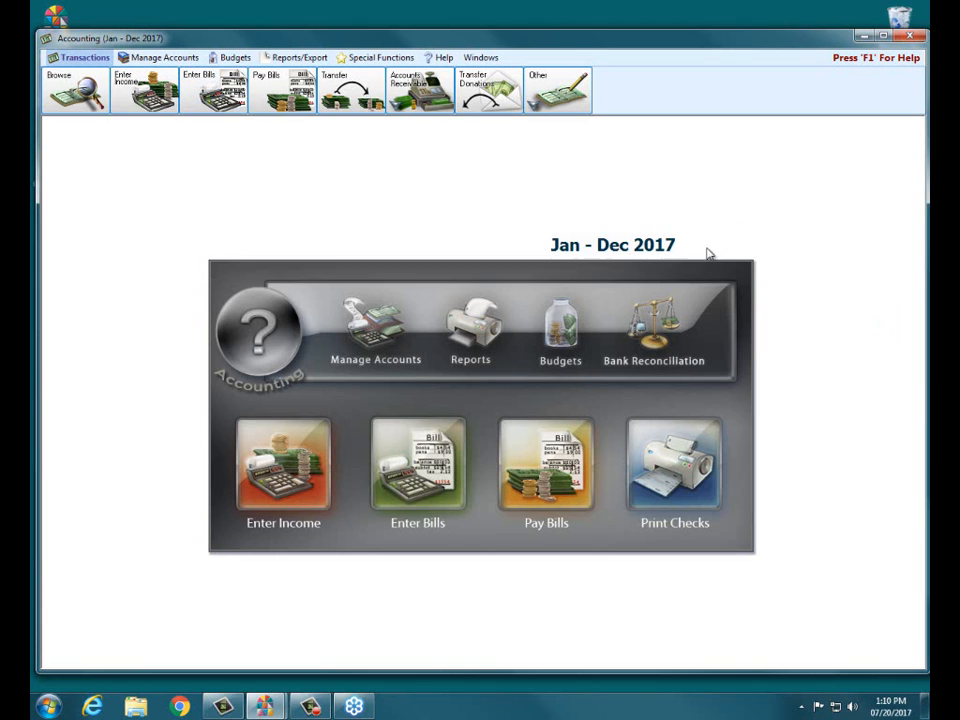
Review the saved Ameritech payment batch in Pay Bills and exit the Accounting module.
click(533, 471)
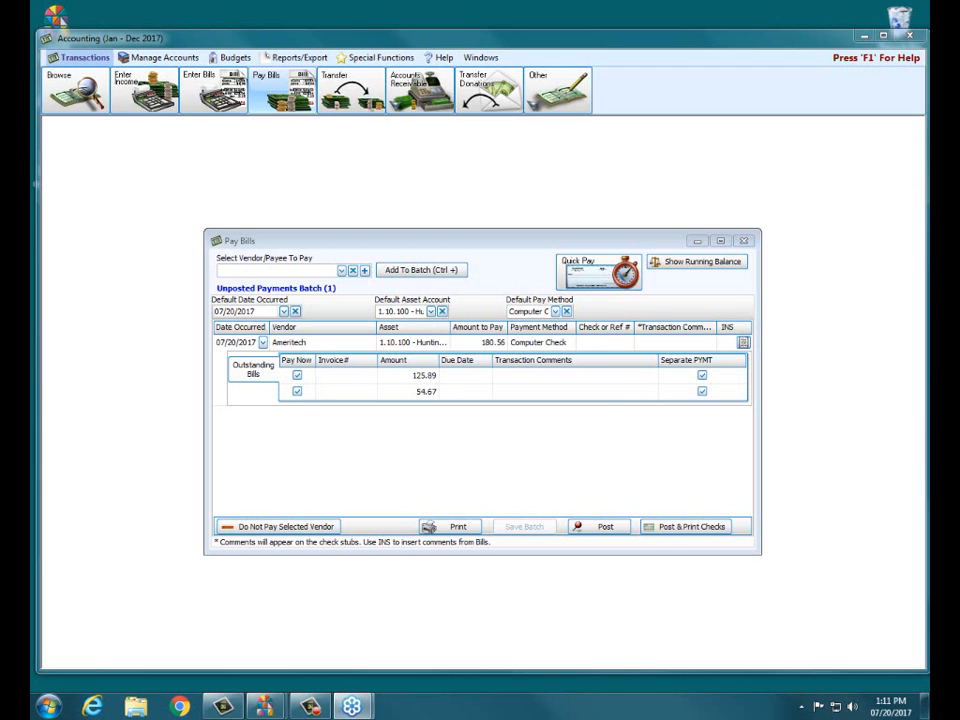
click(508, 381)
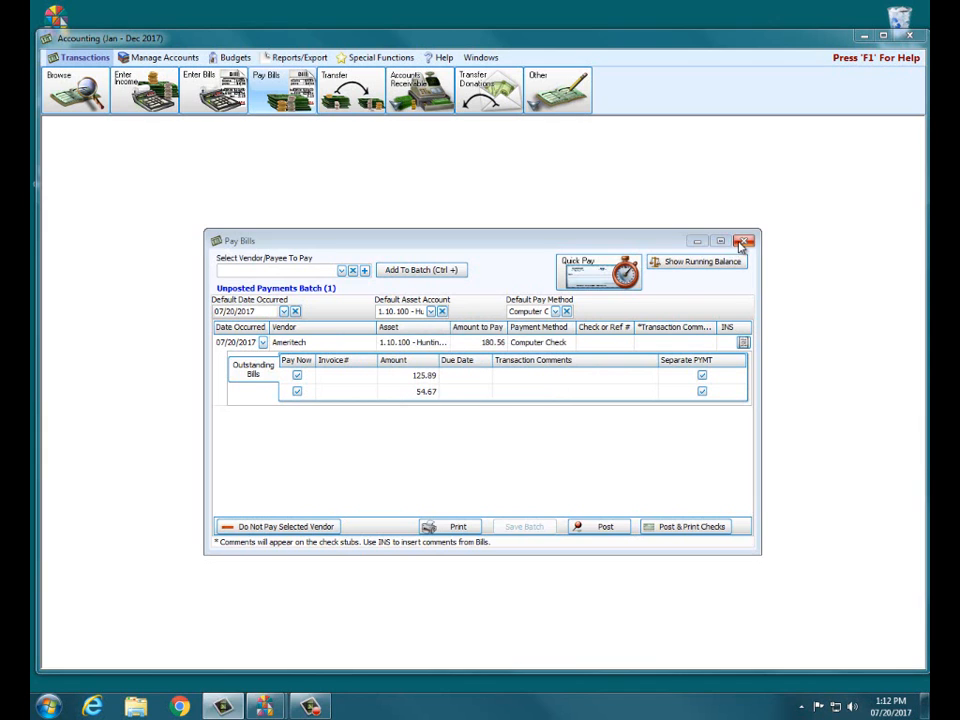
click(743, 240)
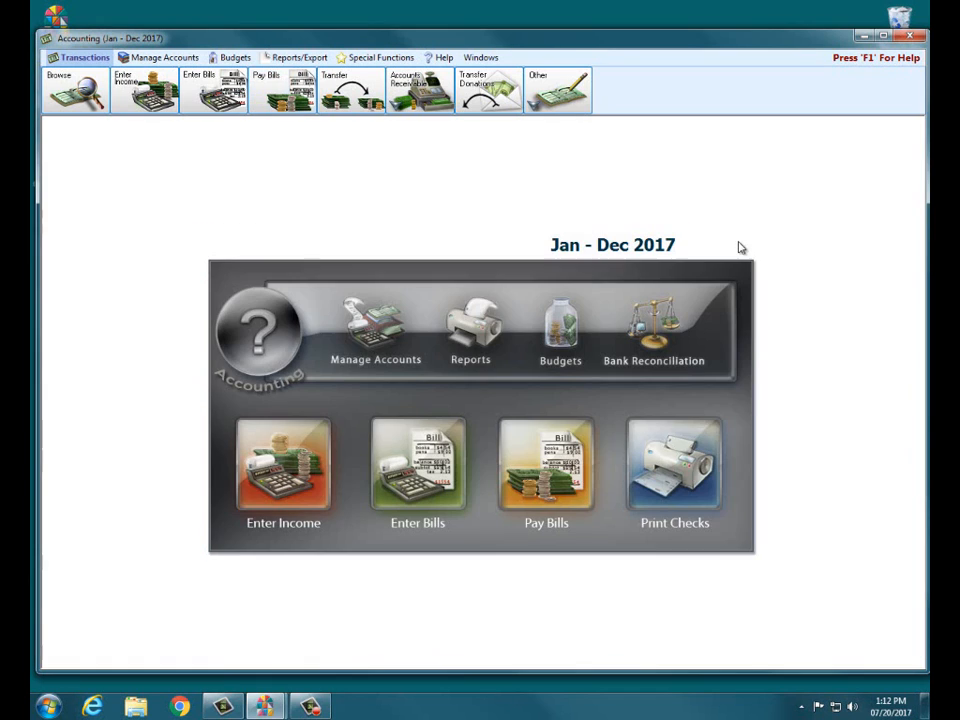
click(912, 37)
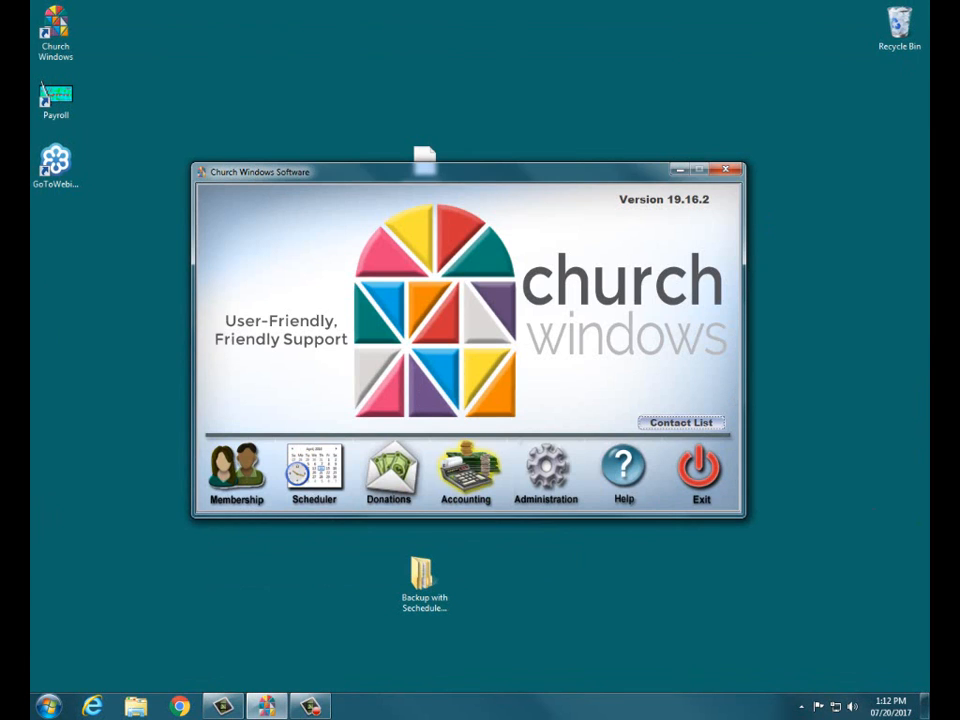